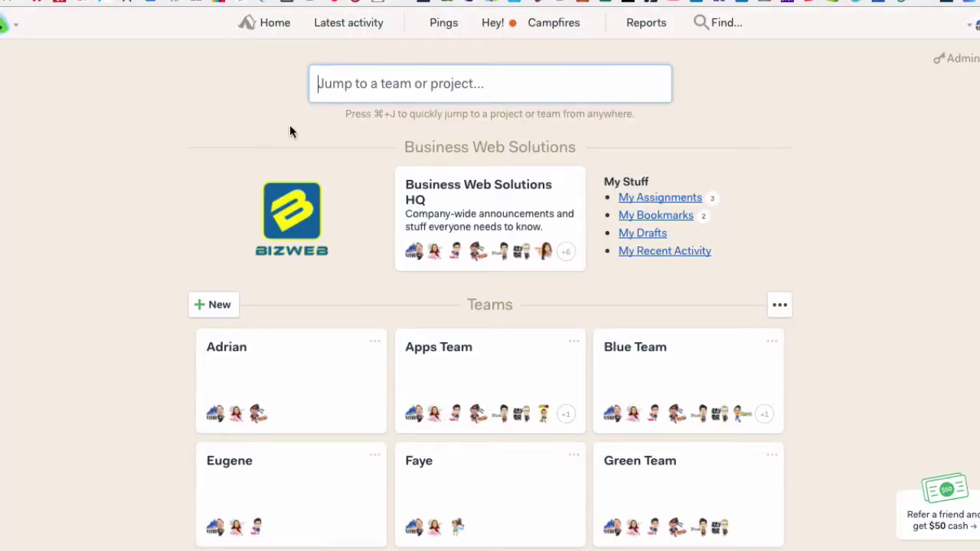
# Open the project named "Your New Project" from the end of the home page's project list
pyautogui.scroll(-1, 241, 138)
pyautogui.scroll(-3, 241, 139)
pyautogui.scroll(4, 241, 139)
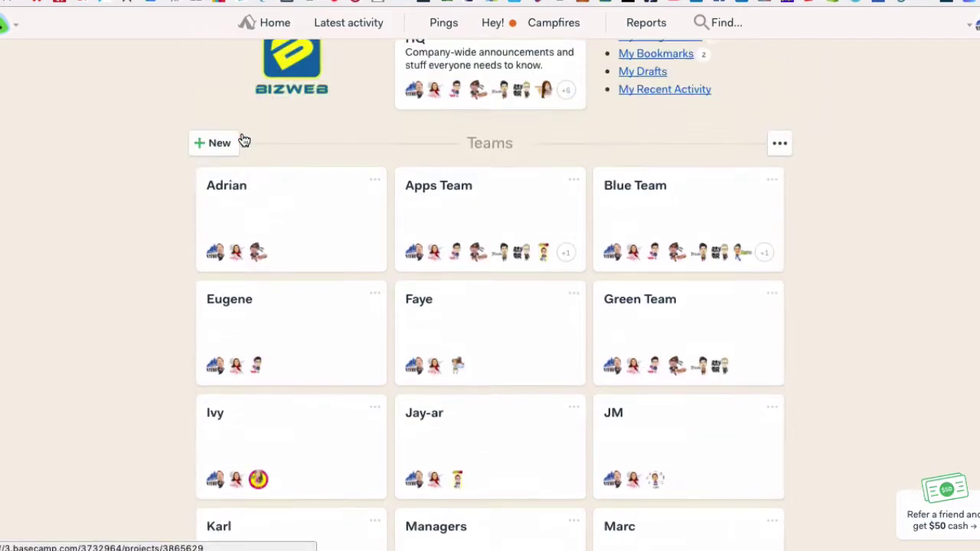
pyautogui.scroll(-10, 241, 138)
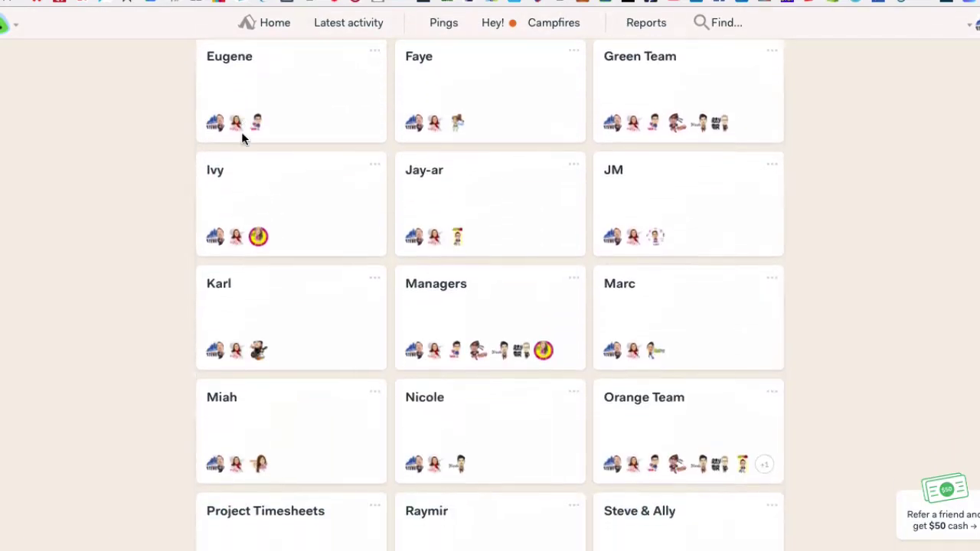
pyautogui.scroll(-12, 242, 138)
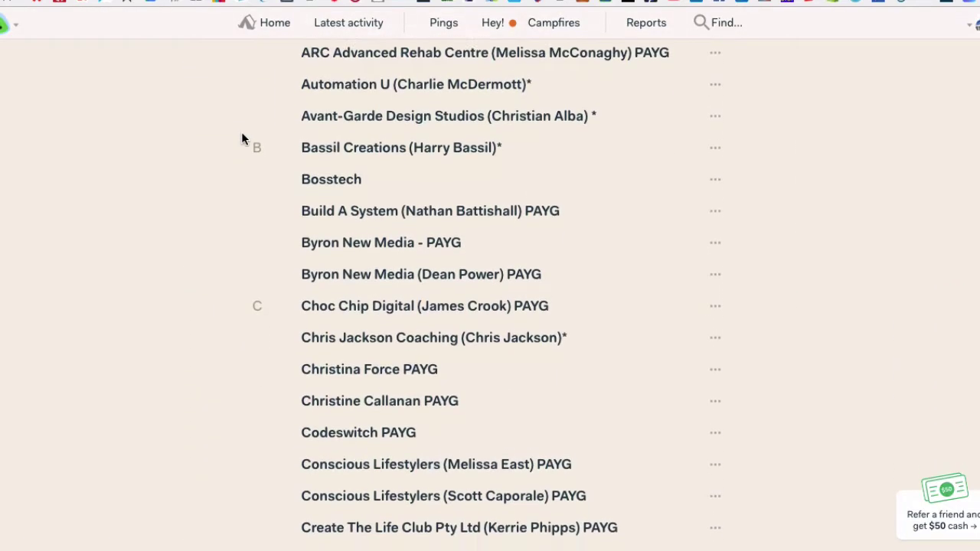
pyautogui.scroll(-20, 241, 138)
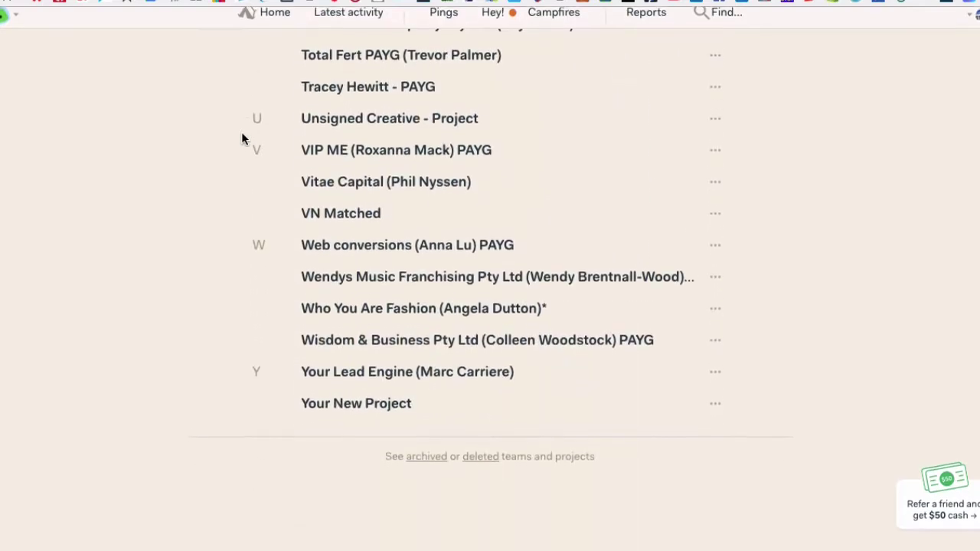
pyautogui.click(348, 414)
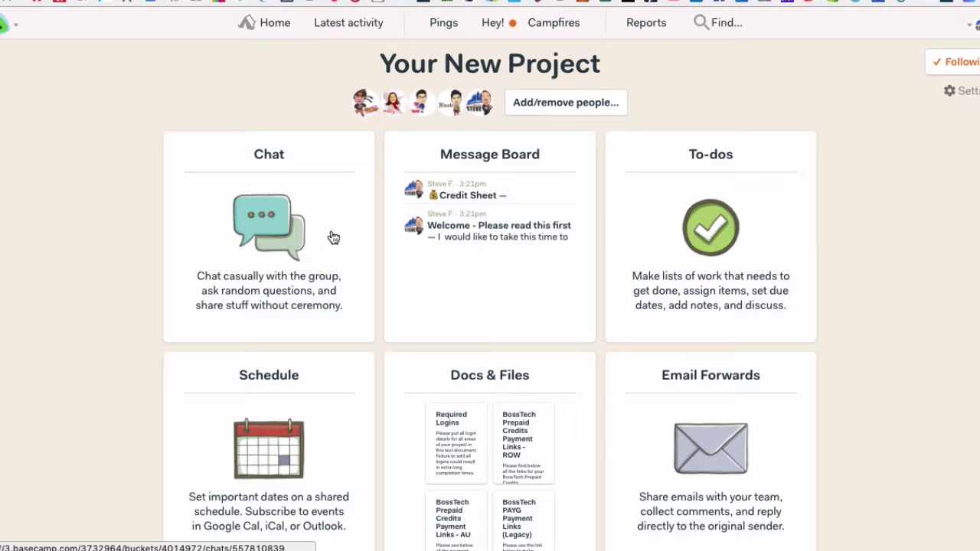
# Open the project's Chat and send the message "type anything" to the team
pyautogui.scroll(-2, 334, 238)
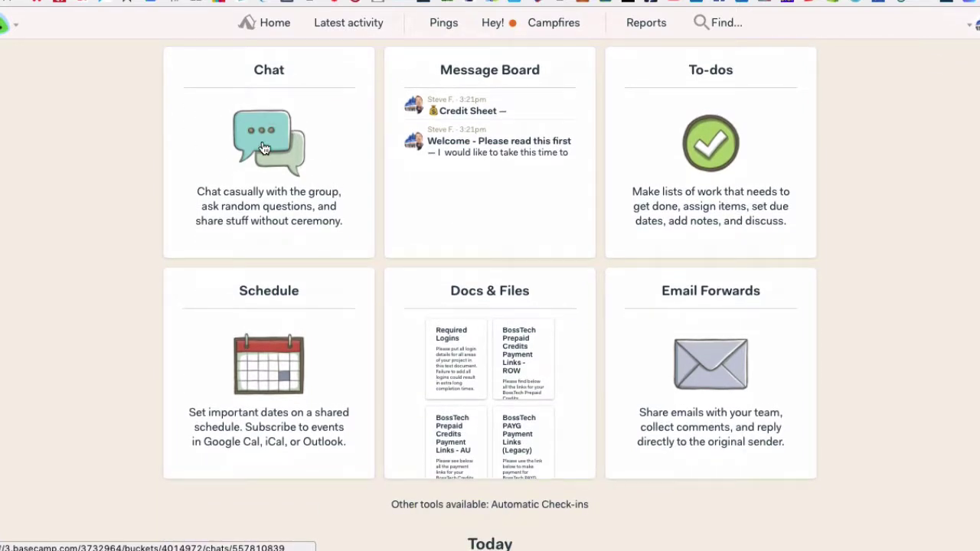
pyautogui.click(264, 148)
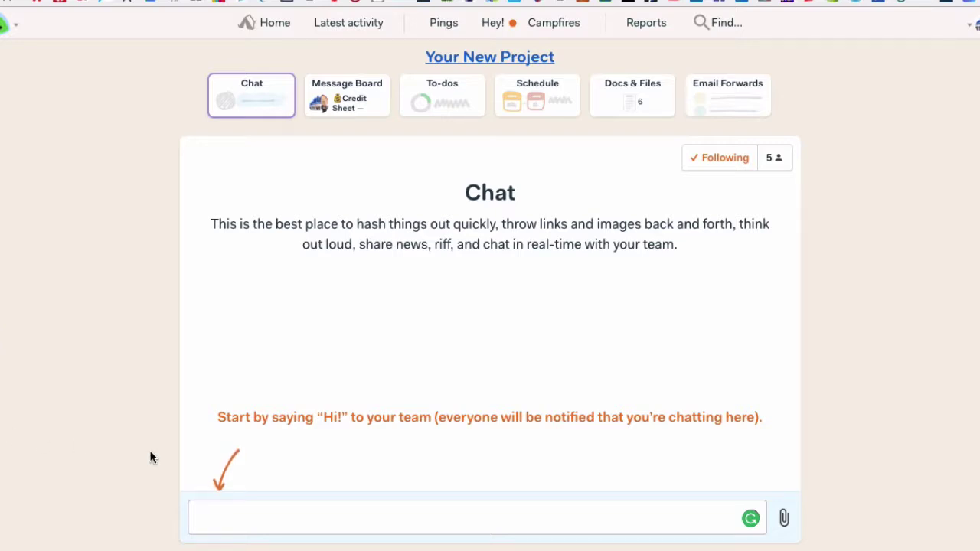
pyautogui.write('typ')
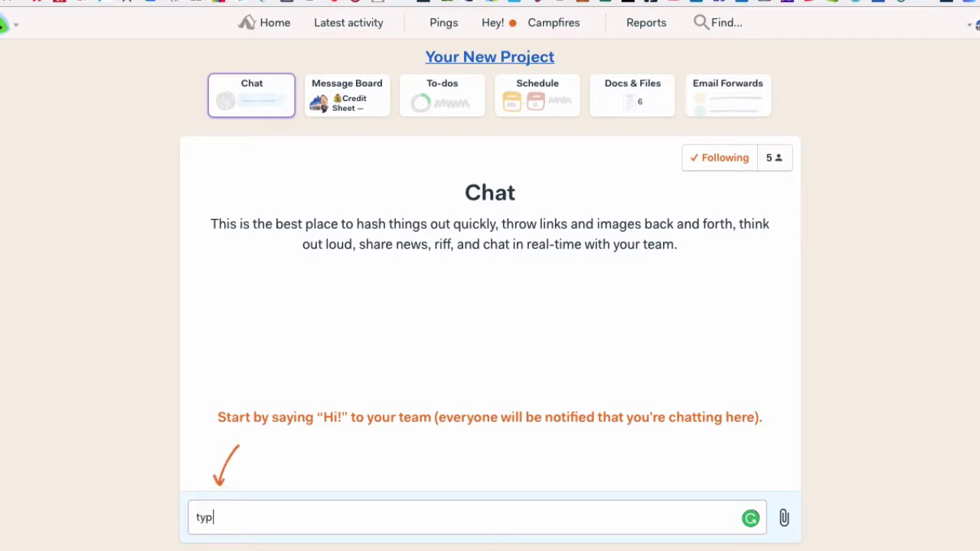
pyautogui.write('e anyt')
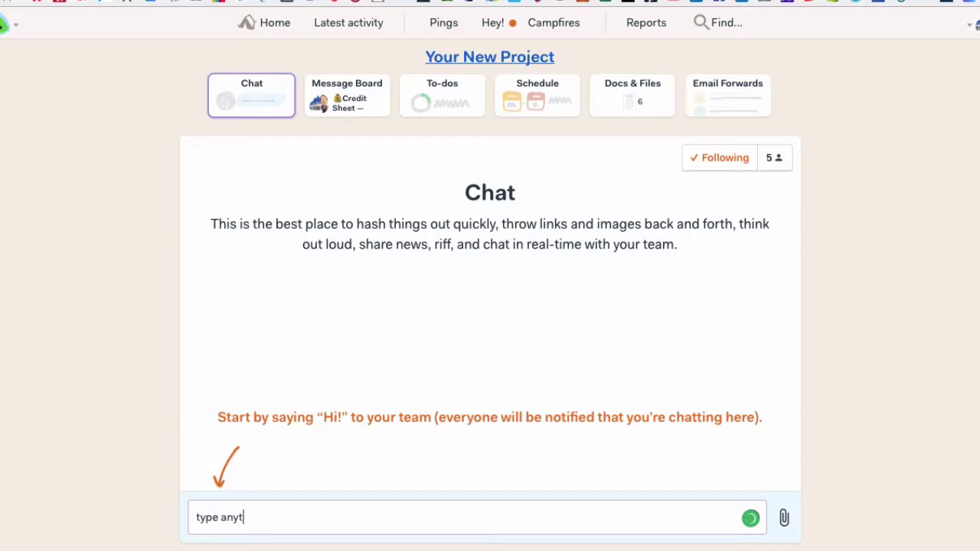
pyautogui.write('hing')
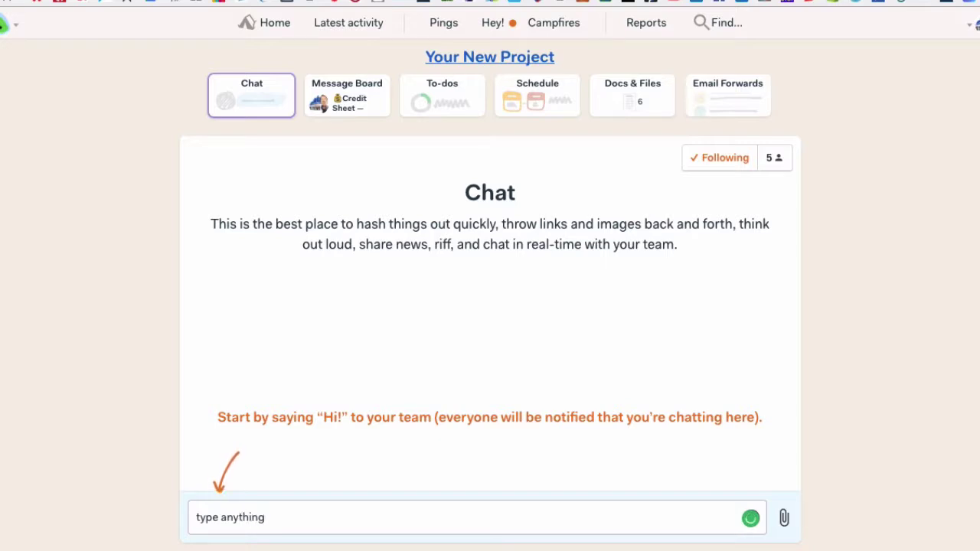
pyautogui.press('Return')
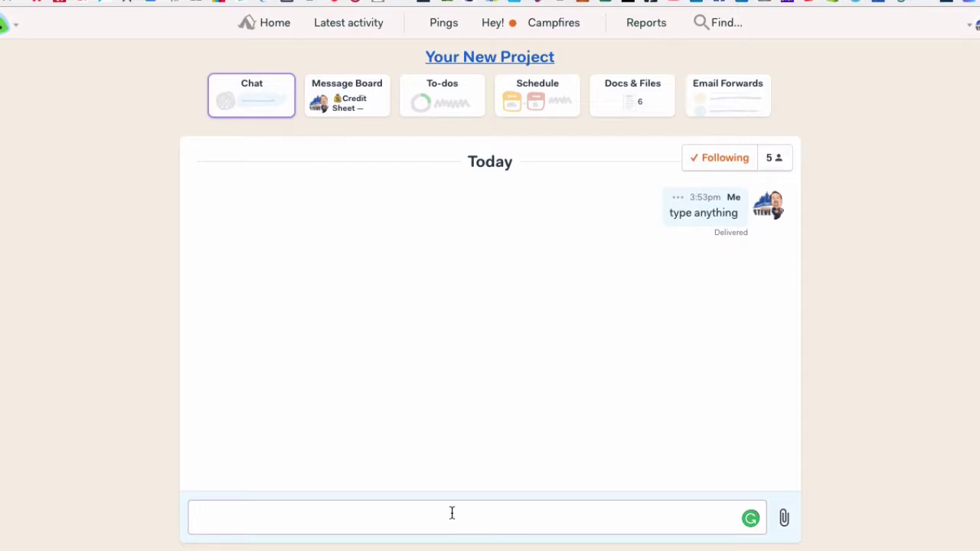
# Send a chat message that mentions the second teammate in the mention suggestions, followed by "hi"
pyautogui.write('@')
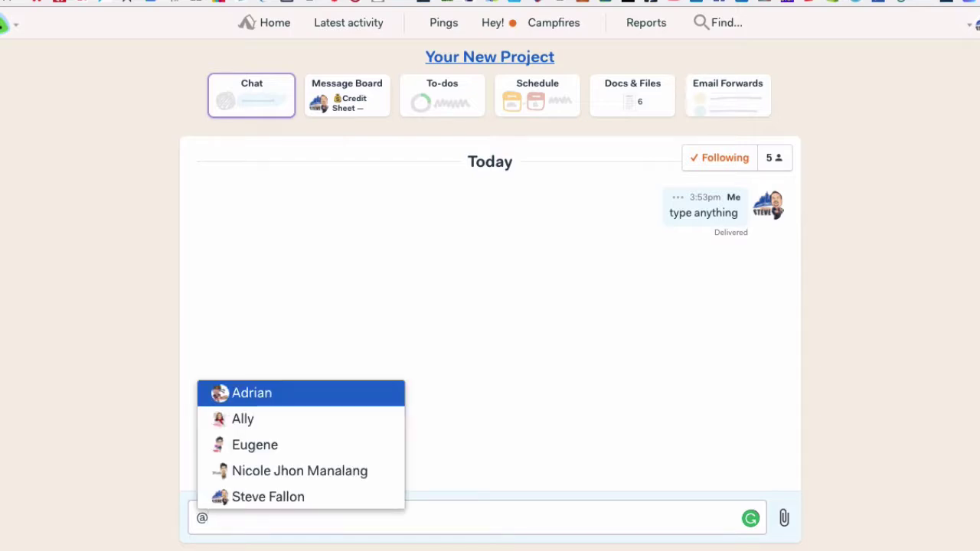
pyautogui.click(241, 421)
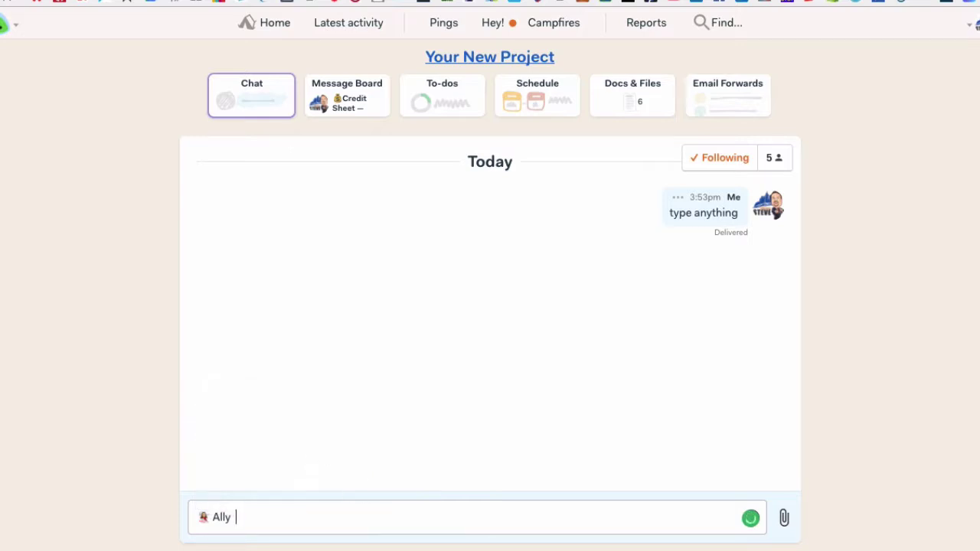
pyautogui.write('hi')
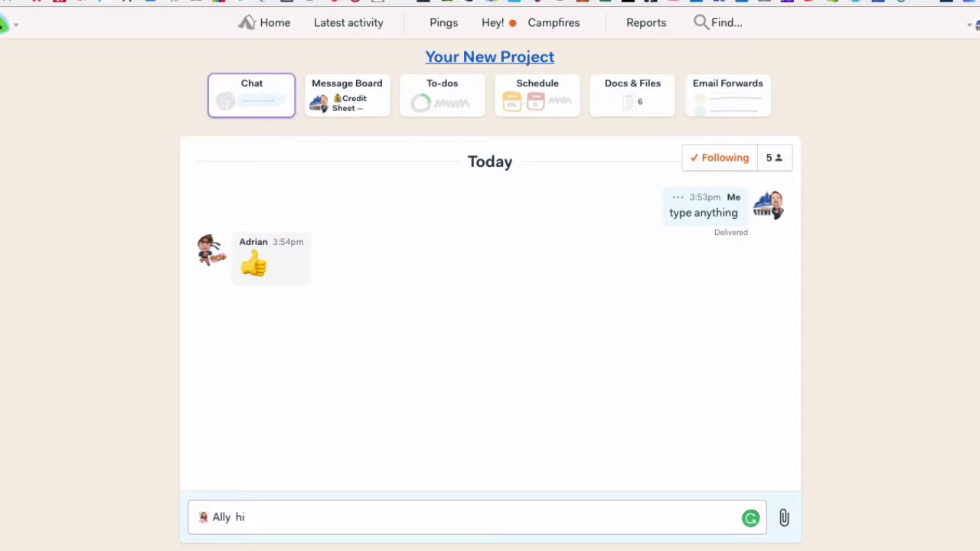
pyautogui.press('Return')
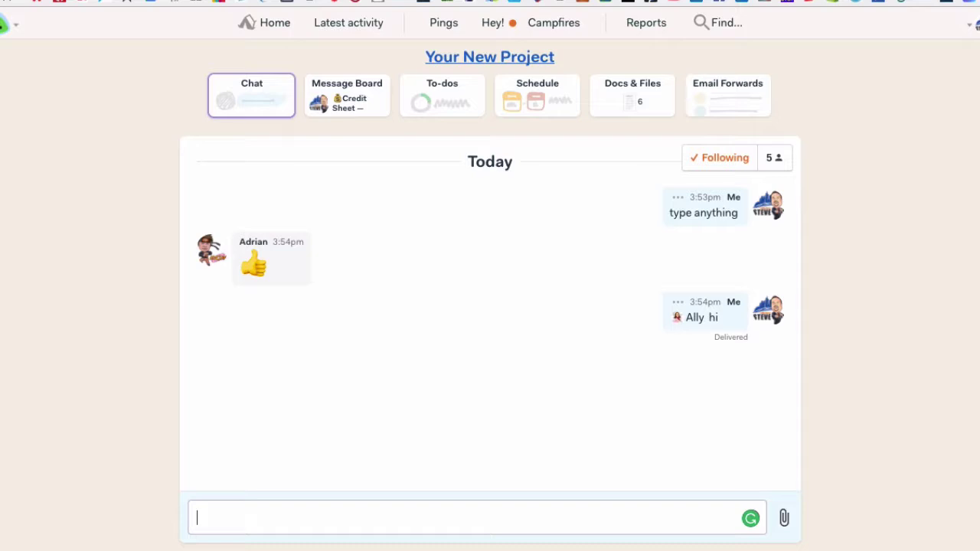
# Mention the teammate who sent the thumbs-up and send "hey mate, I am just filming a video on Basecamp thanks for the thumbs up"
pyautogui.write('@')
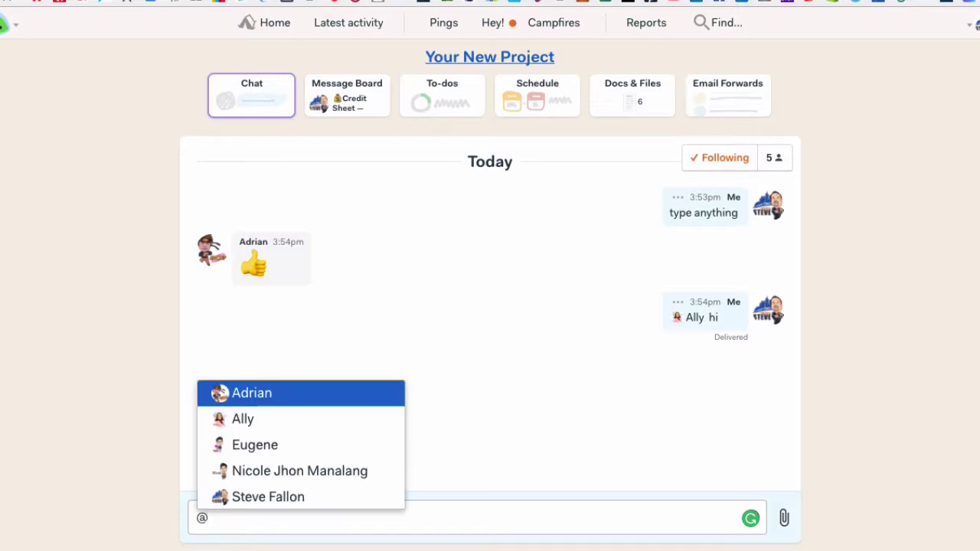
pyautogui.click(246, 397)
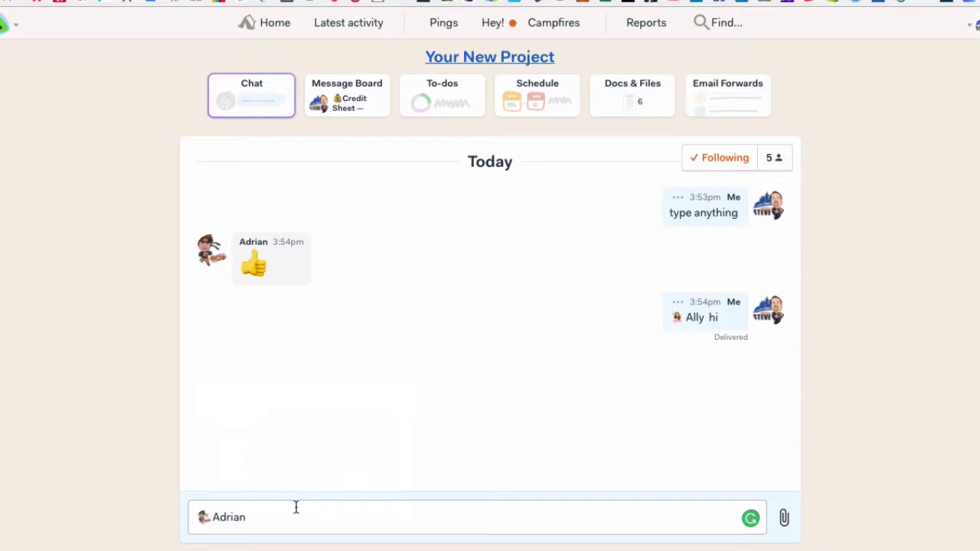
pyautogui.write('hey mate, I am ')
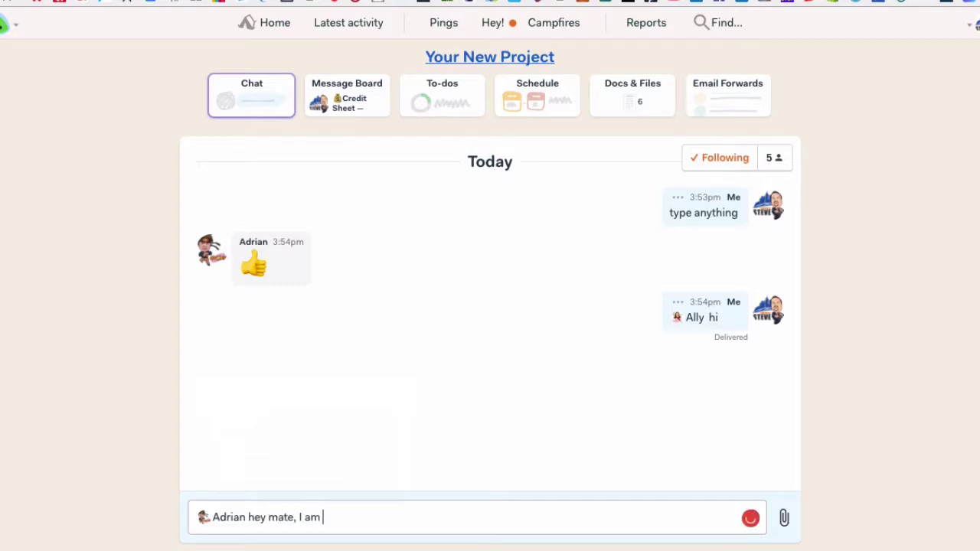
pyautogui.write('just filming a vi')
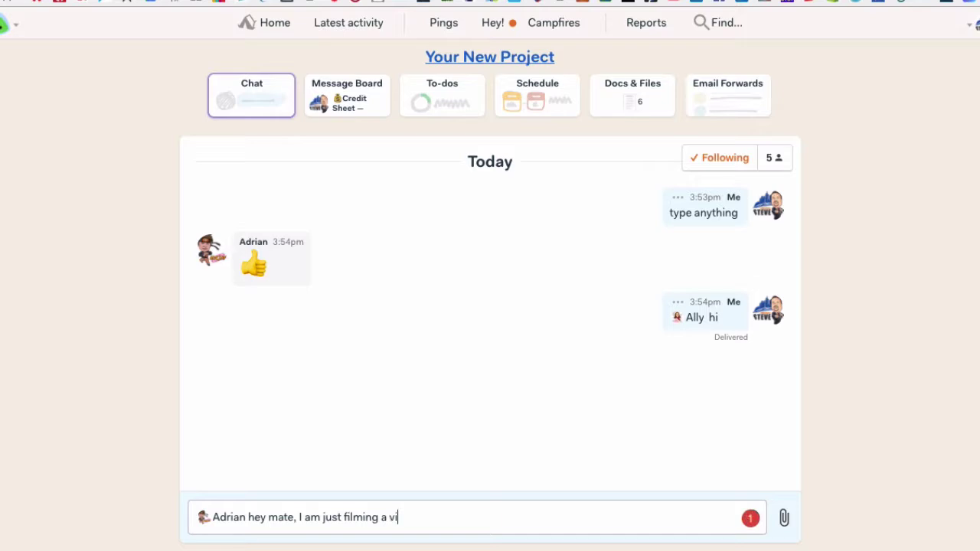
pyautogui.write('deo on Basec')
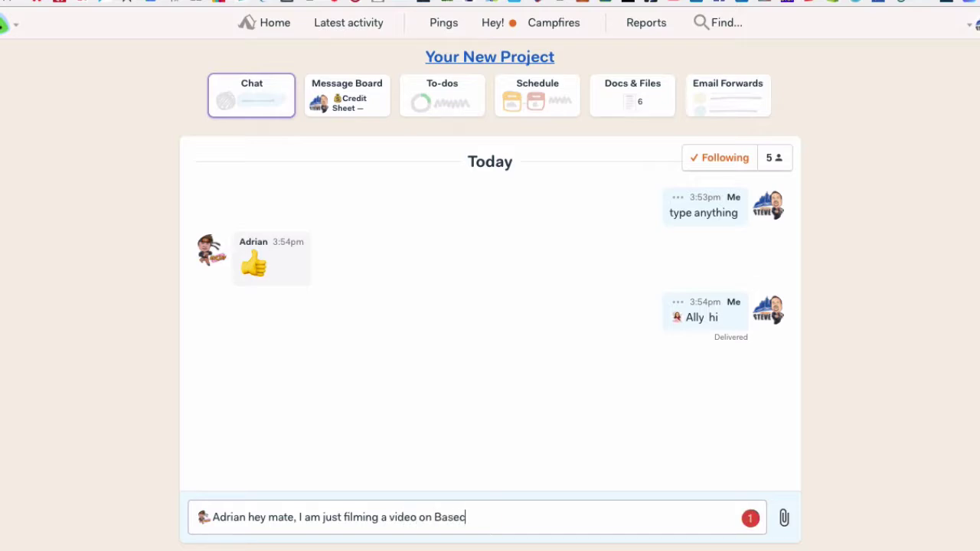
pyautogui.write('amp thanks for the')
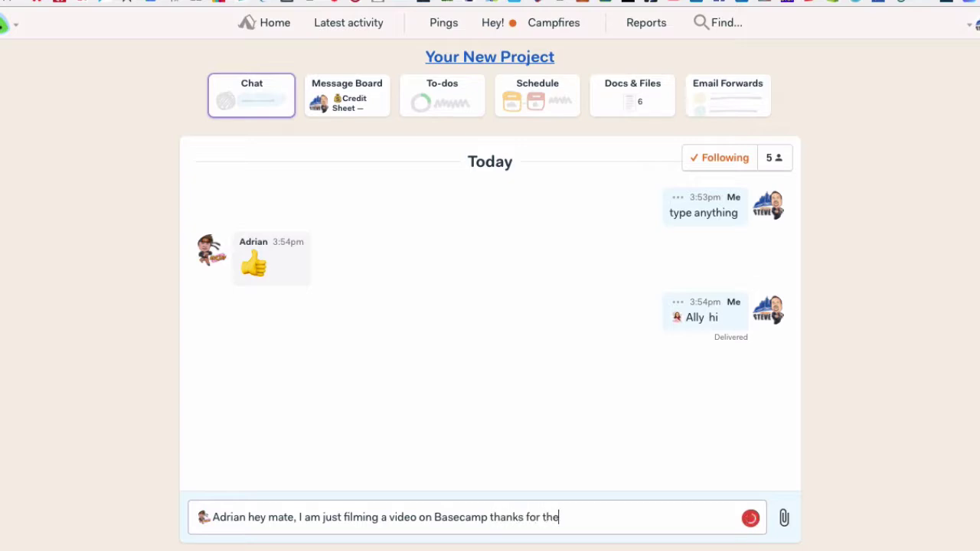
pyautogui.write(' thumbs up')
pyautogui.press('Return')
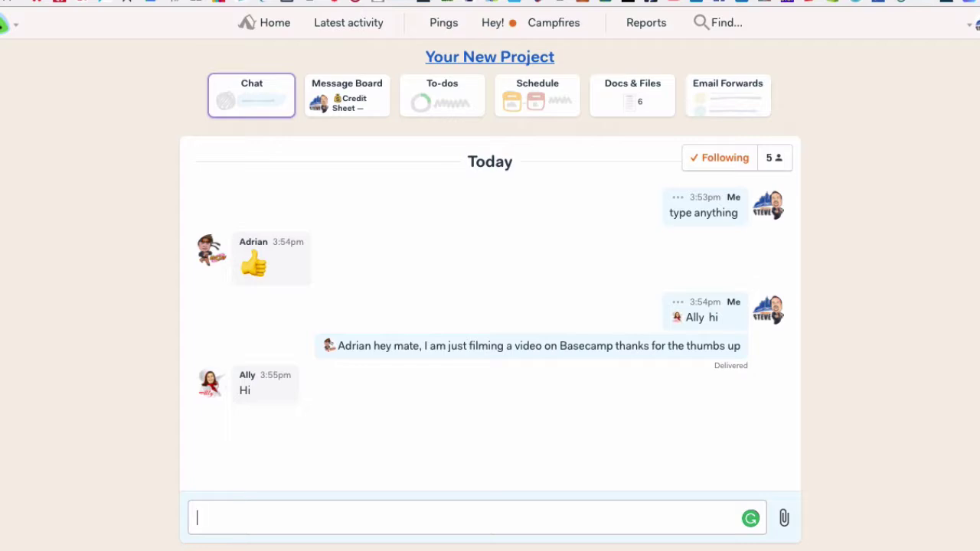
# View the Credit Sheet post on the project's Message Board and return to the list of messages
pyautogui.click(345, 102)
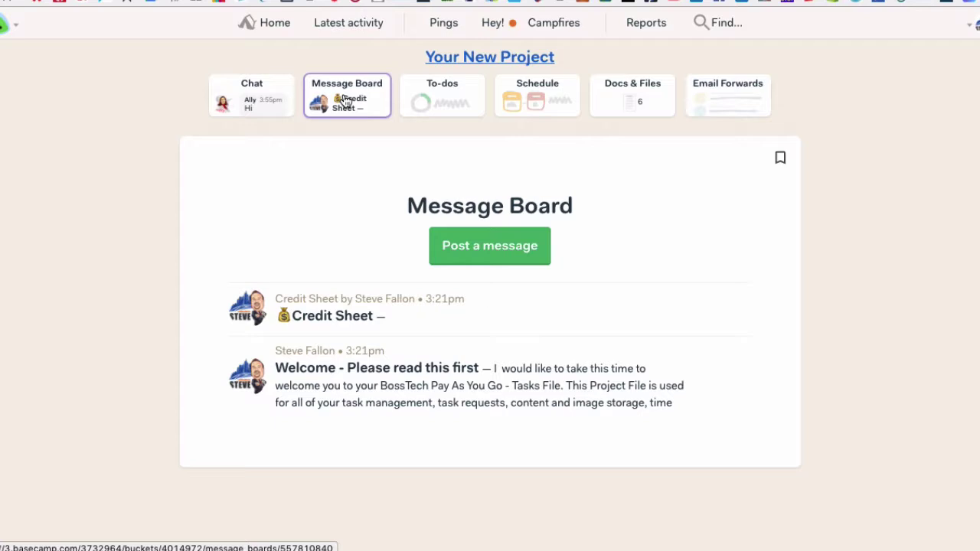
pyautogui.click(304, 320)
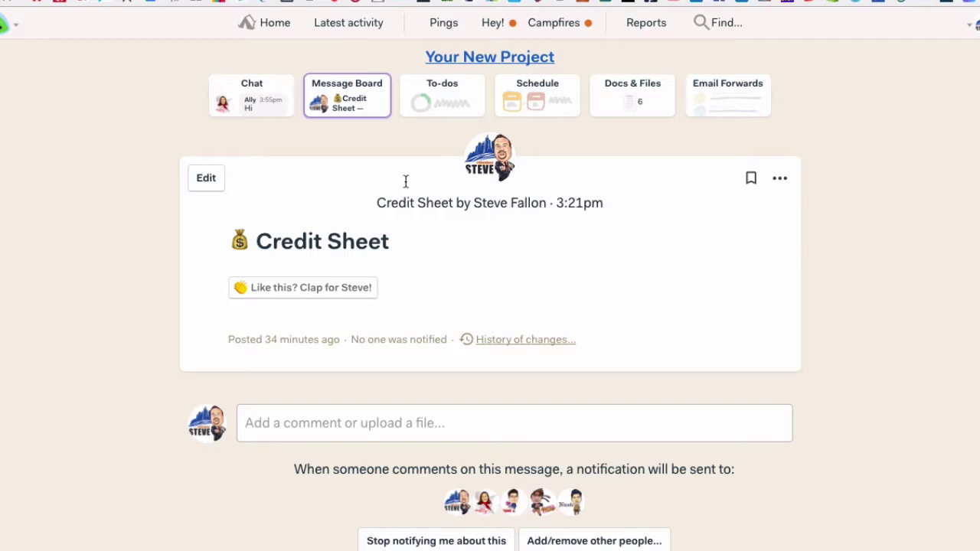
pyautogui.click(342, 94)
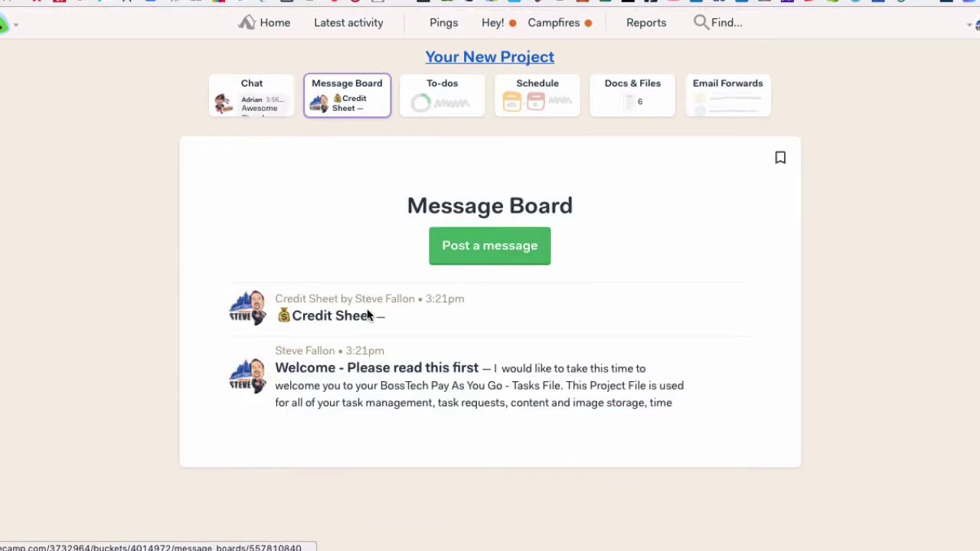
# Read the "Welcome - Please read this first" message, covering the task urgency scale and the team role list
pyautogui.click(369, 388)
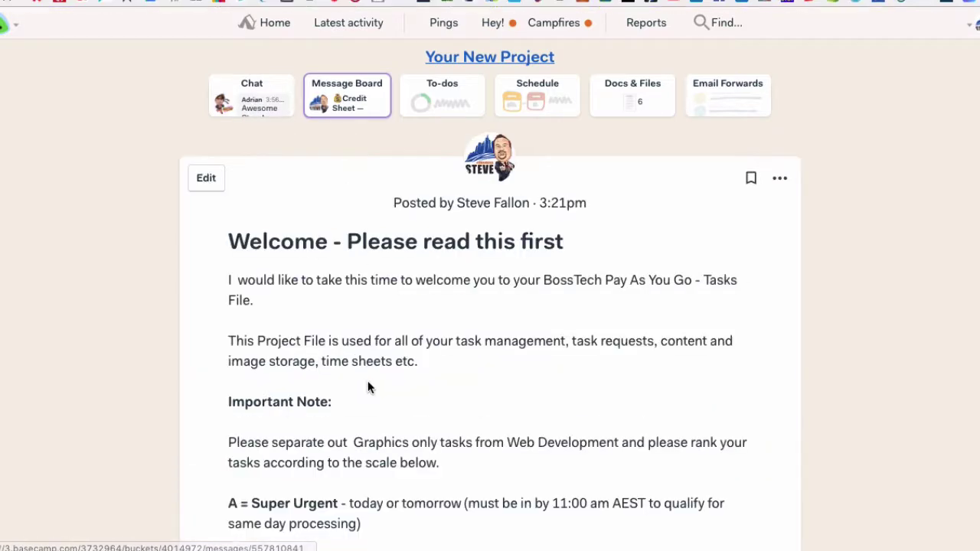
pyautogui.scroll(-10, 377, 358)
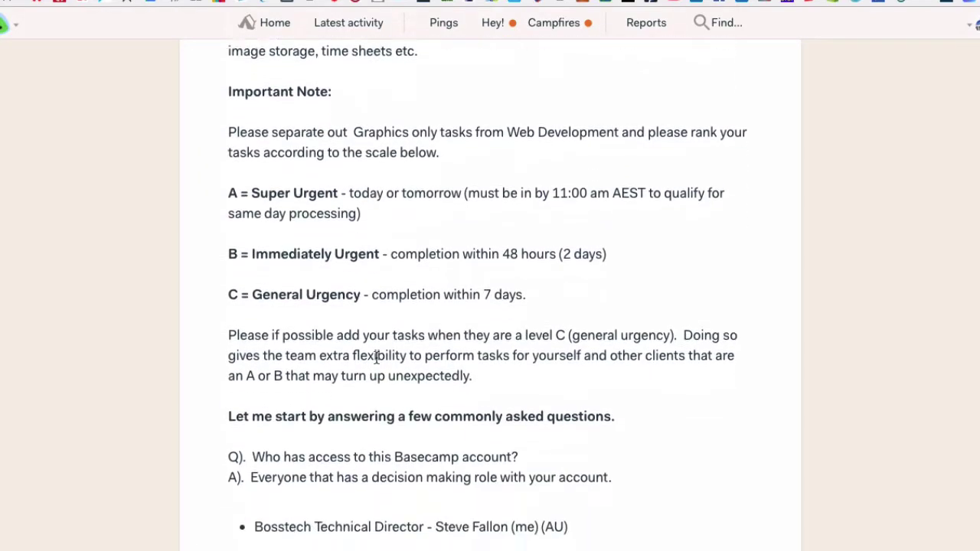
pyautogui.scroll(5, 376, 358)
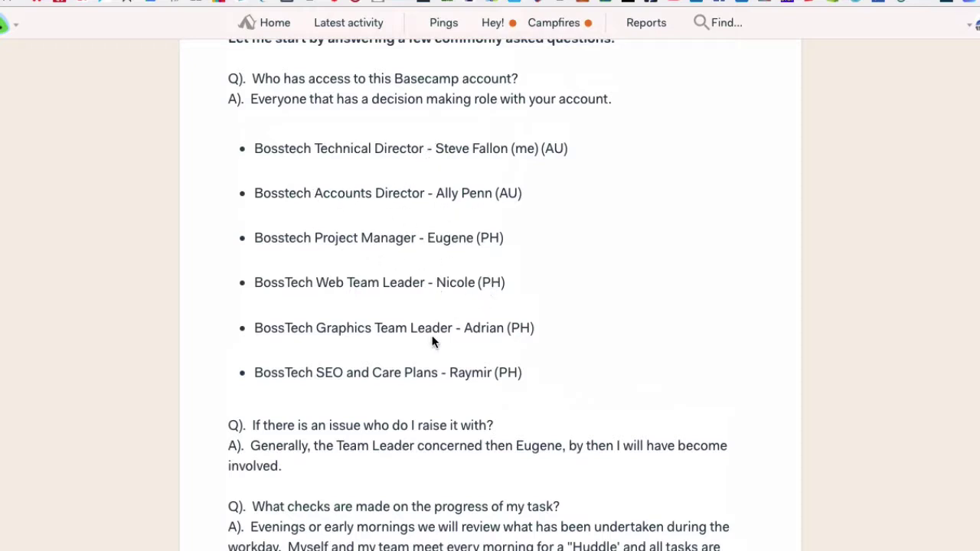
pyautogui.scroll(1, 472, 404)
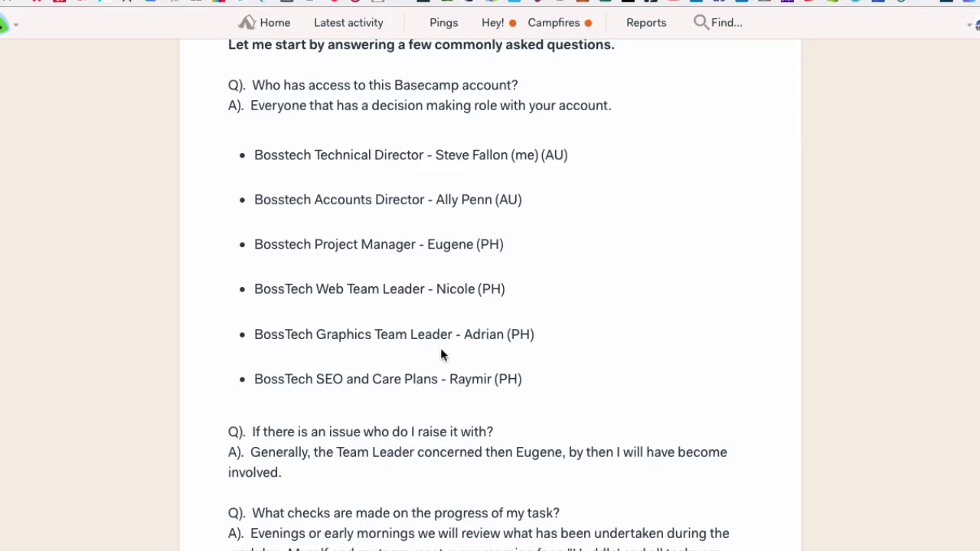
pyautogui.scroll(10, 438, 369)
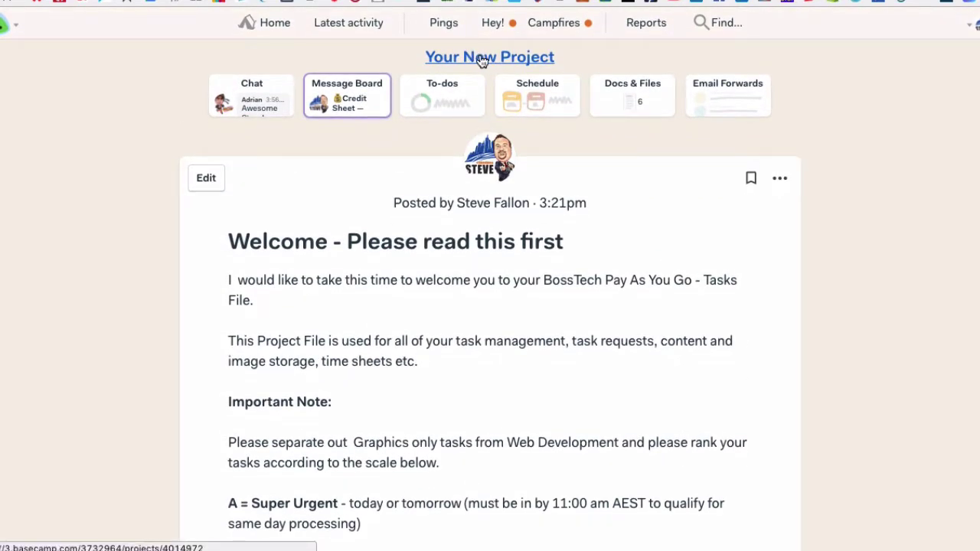
# Look at the form for adding people to the project, and return to the project overview without inviting anyone
pyautogui.click(481, 61)
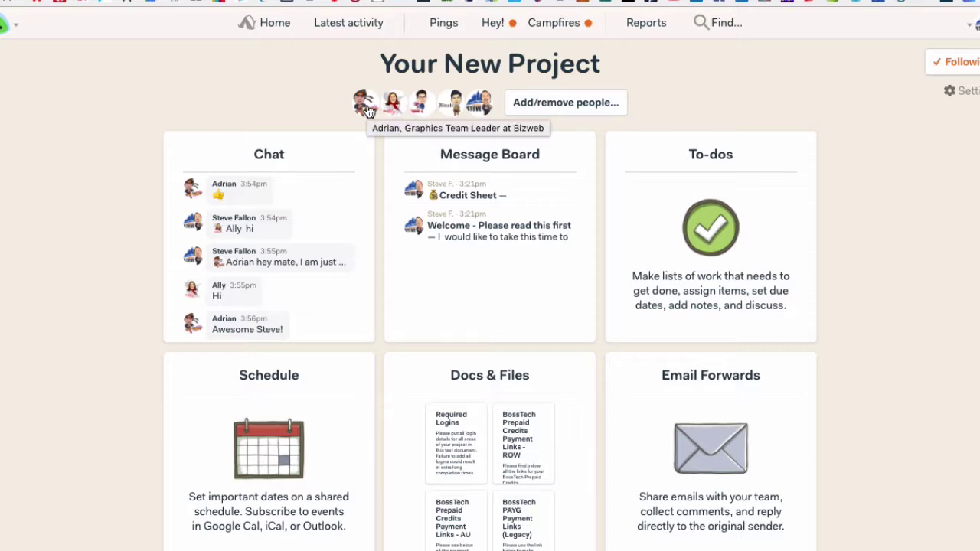
pyautogui.click(541, 105)
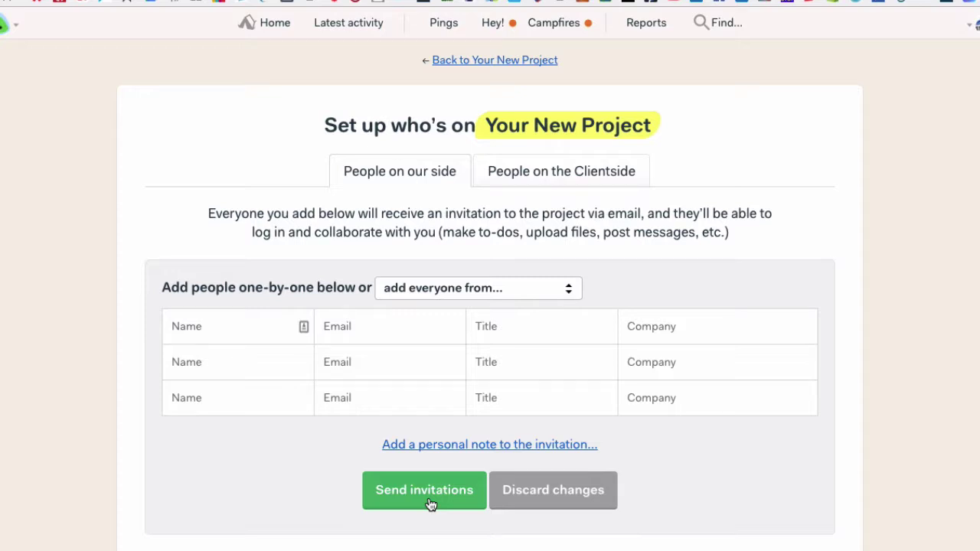
pyautogui.press('super+bracketleft')
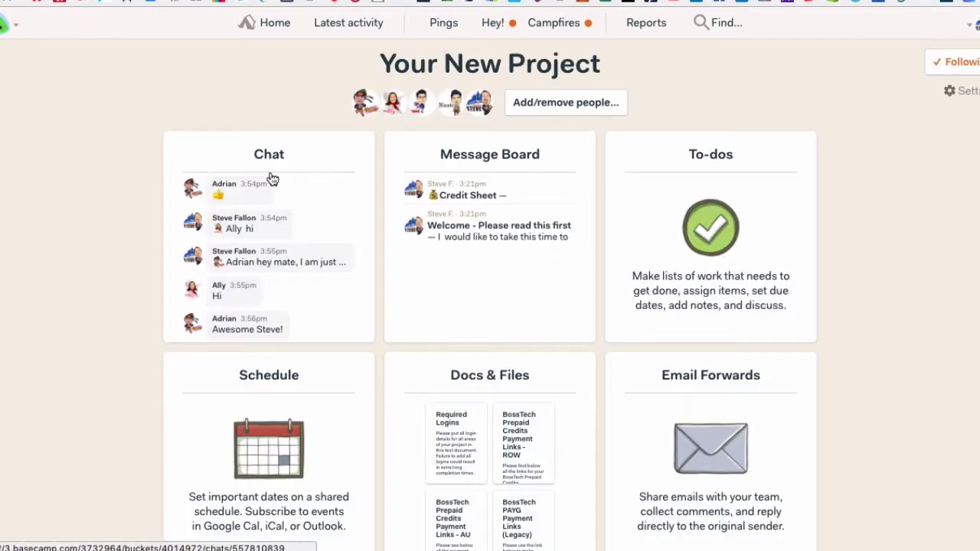
# Check the team's replies in the project's Chat, and return to the Message Board
pyautogui.click(288, 254)
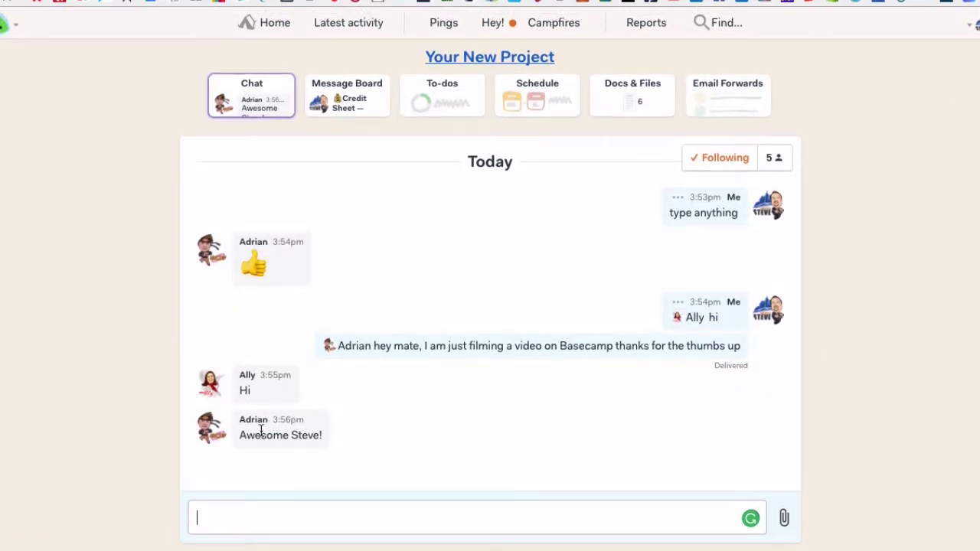
pyautogui.click(348, 96)
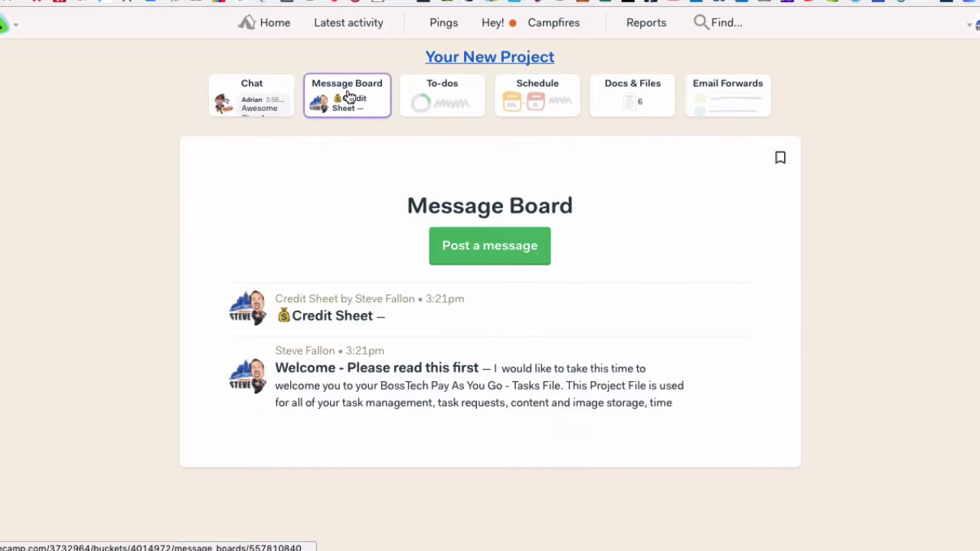
# Create the project's first to-do list and name it "Web Design"
pyautogui.click(455, 103)
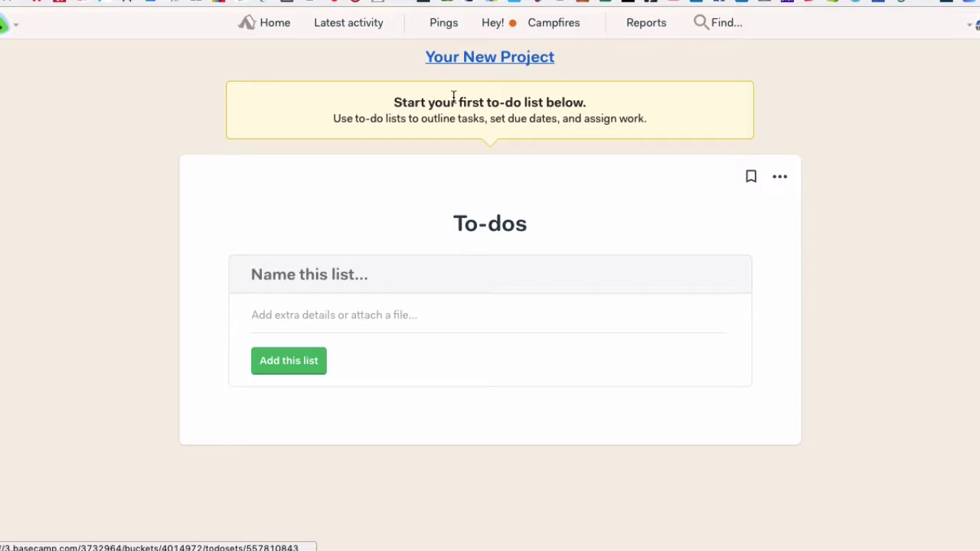
pyautogui.write('Thi')
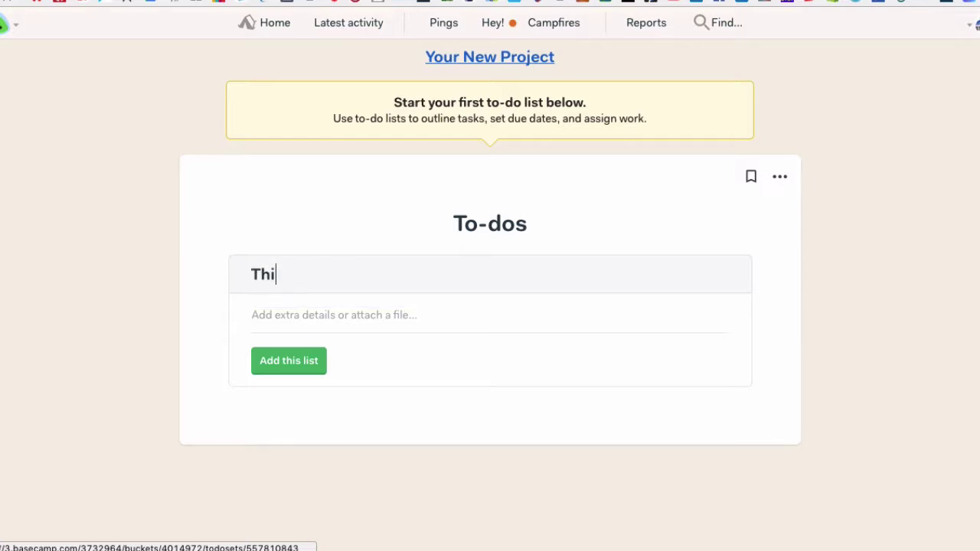
pyautogui.press('BackSpace')
pyautogui.press('BackSpace')
pyautogui.press('BackSpace')
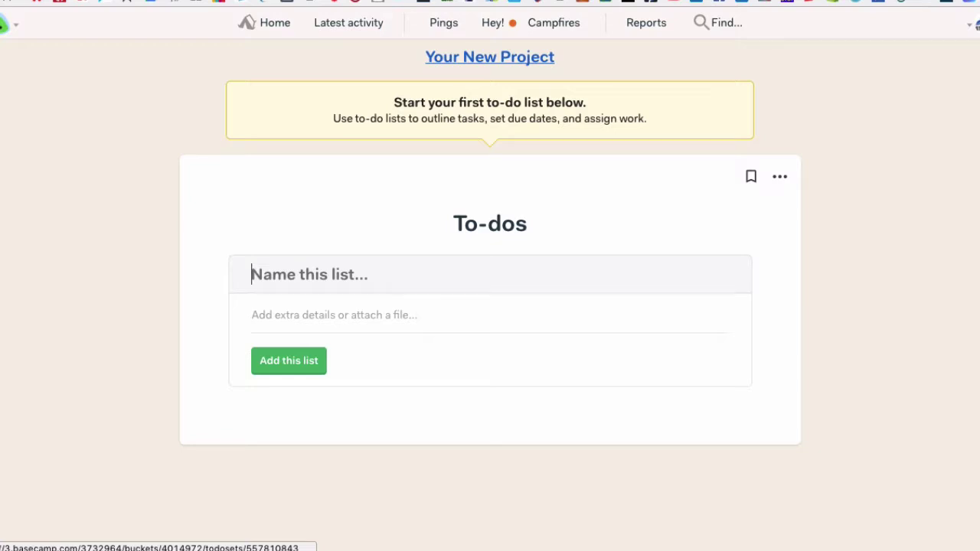
pyautogui.write('Web ')
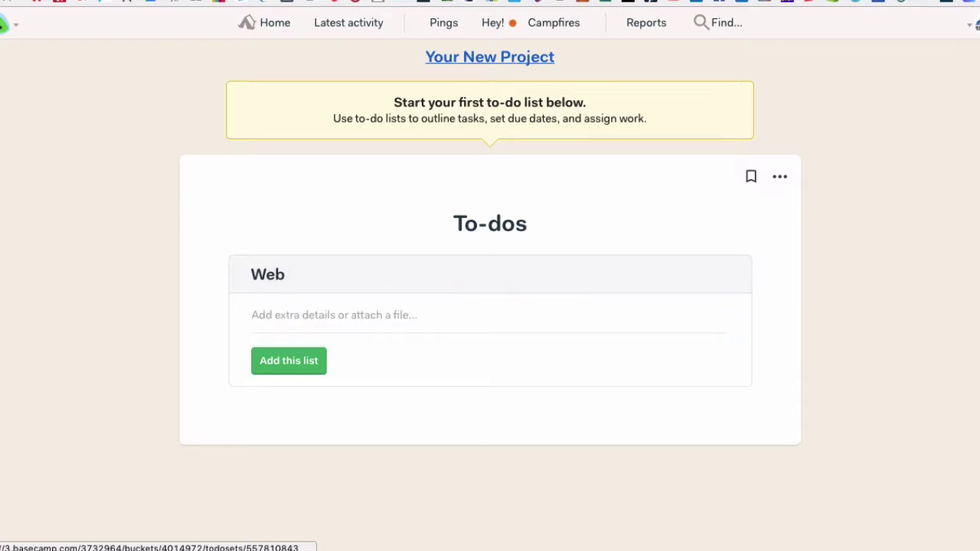
pyautogui.write('Design')
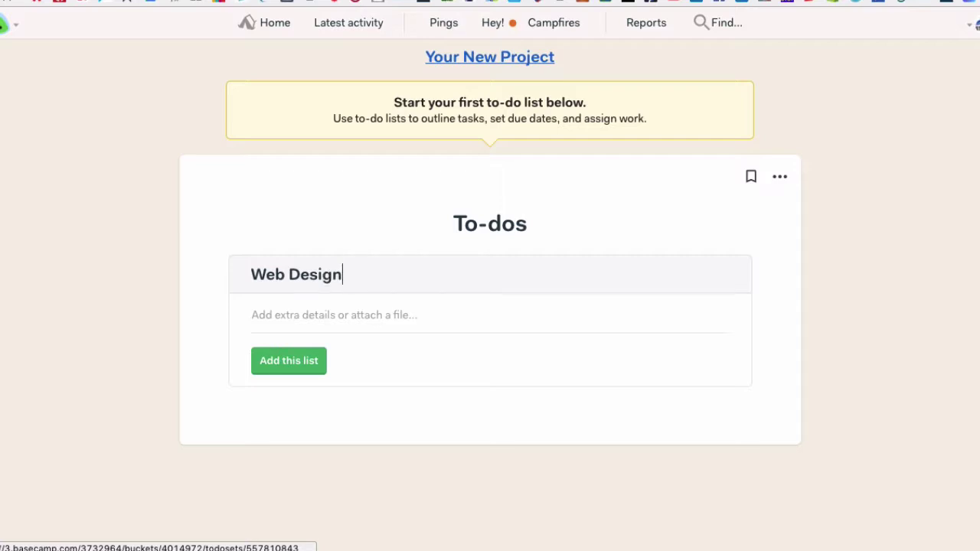
pyautogui.click(300, 361)
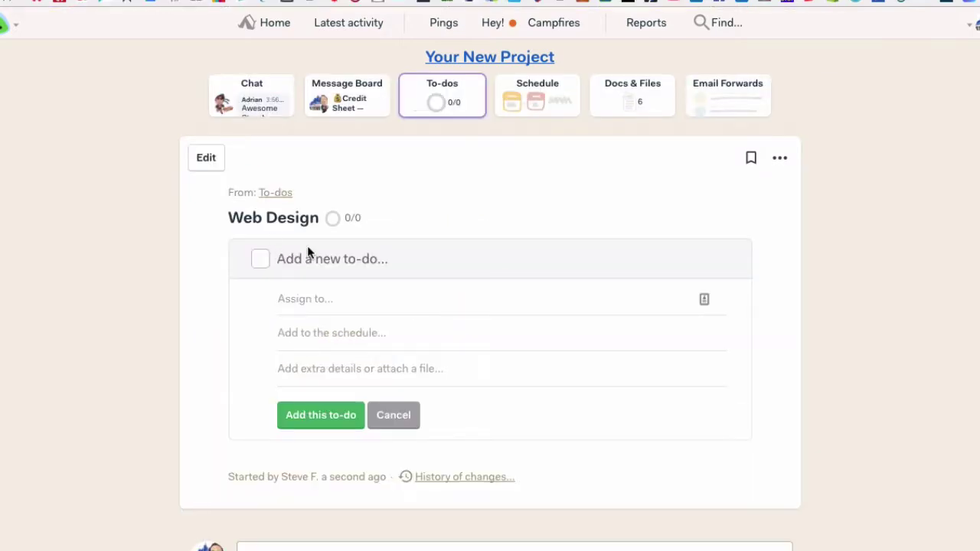
# Enter a new to-do "Set up landing page" in the Web Design list and assign it to yourself
pyautogui.write('Set up landing page')
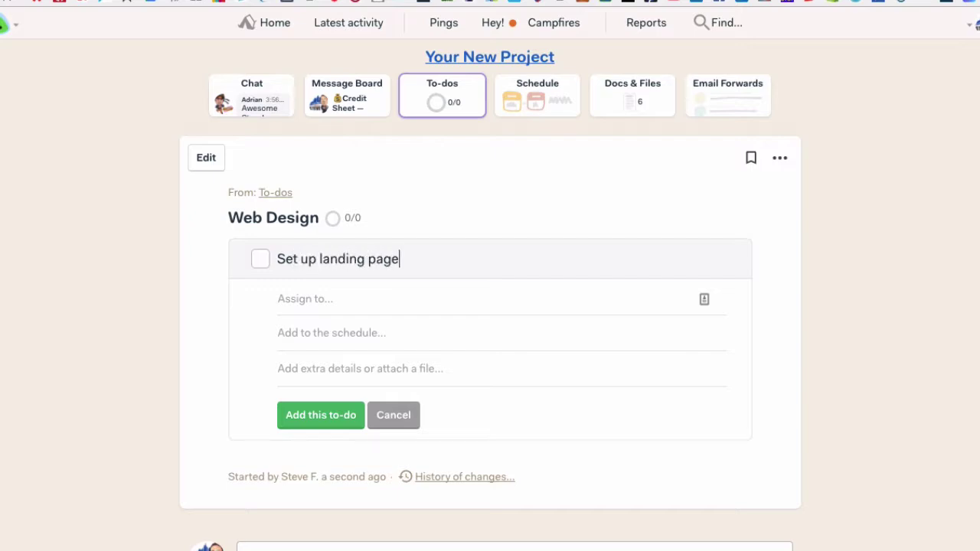
pyautogui.click(289, 290)
pyautogui.write('s')
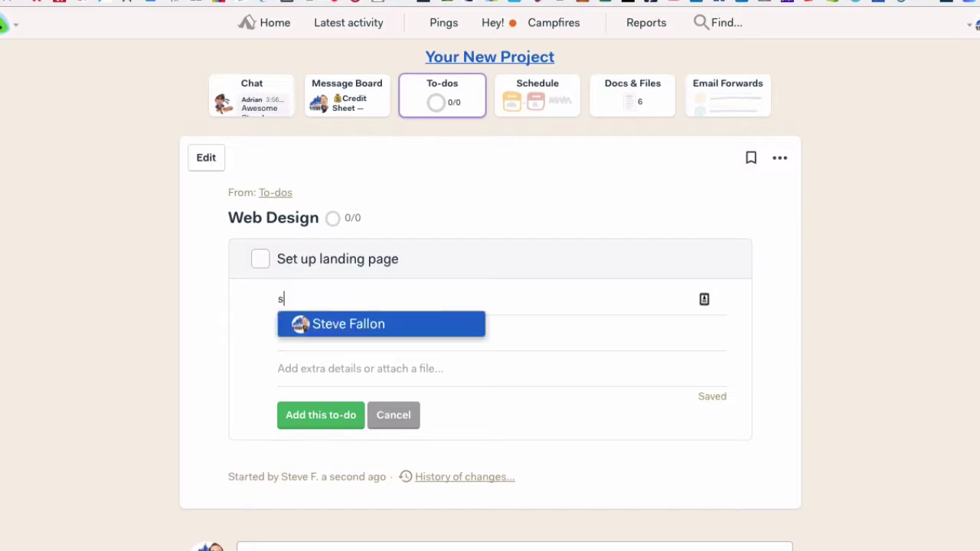
pyautogui.click(344, 328)
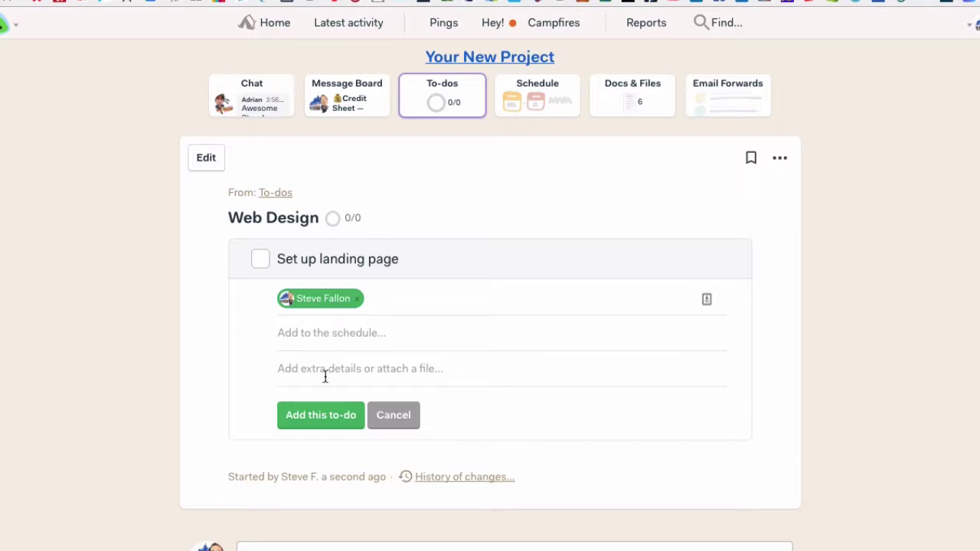
# Set the landing page to-do's due date to Mon, Jun 26, 2017 and add it without extra details, then dismiss the blank to-do form
pyautogui.click(329, 337)
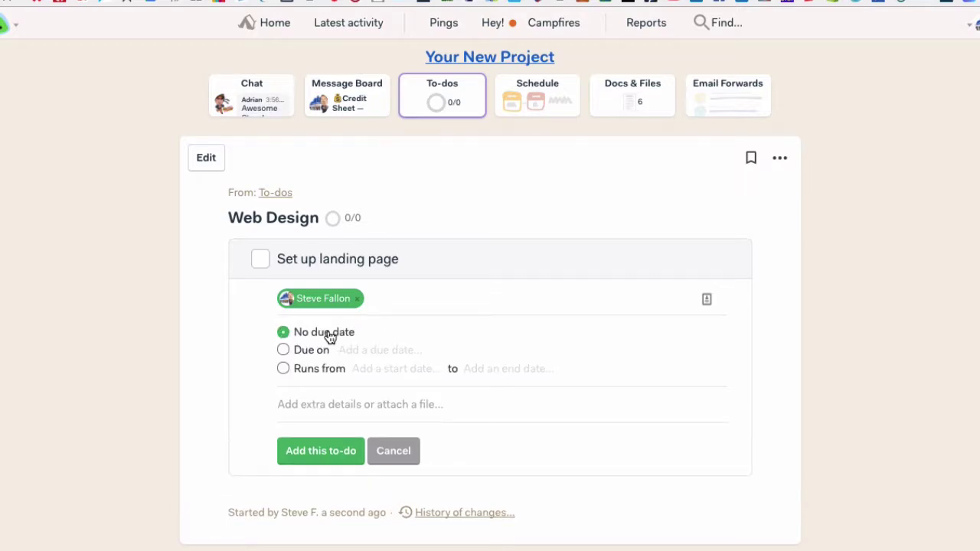
pyautogui.click(284, 350)
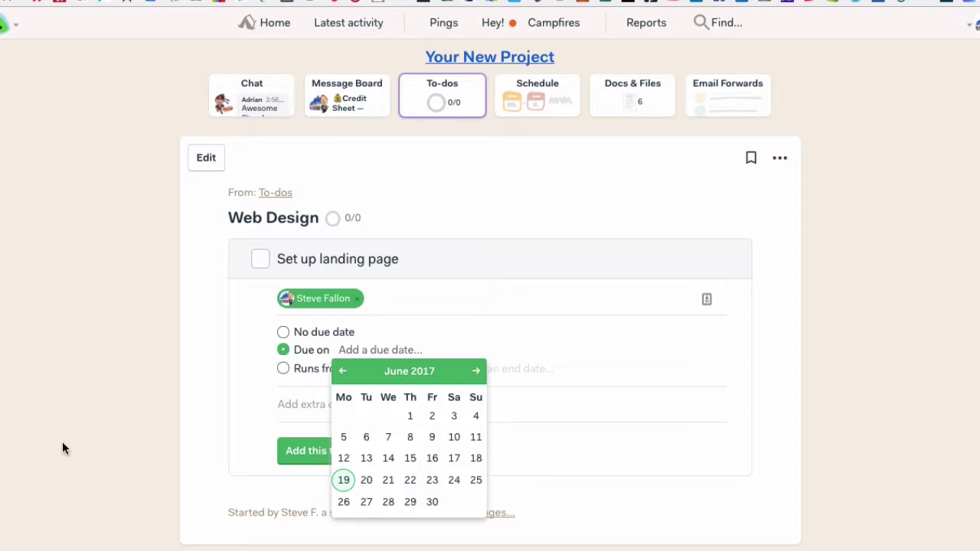
pyautogui.scroll(-1, 224, 483)
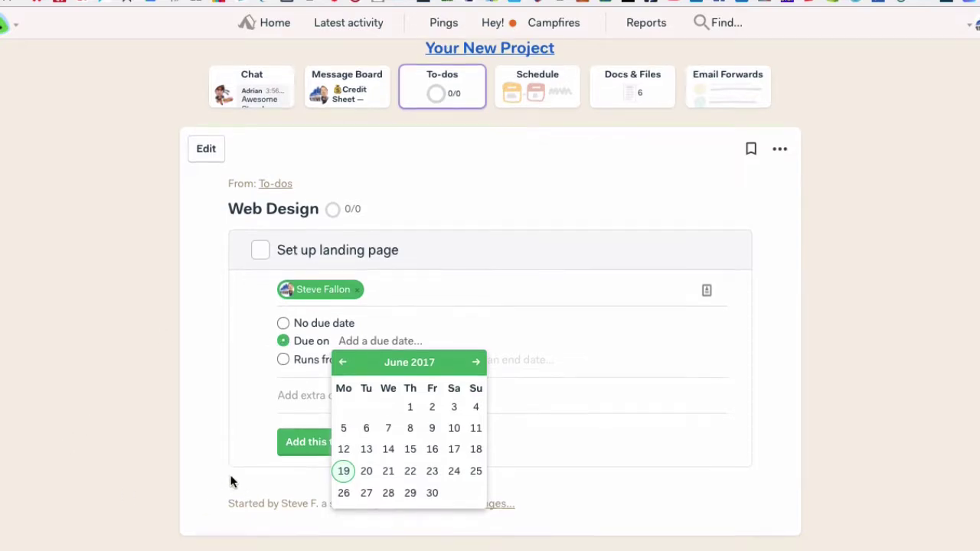
pyautogui.click(345, 494)
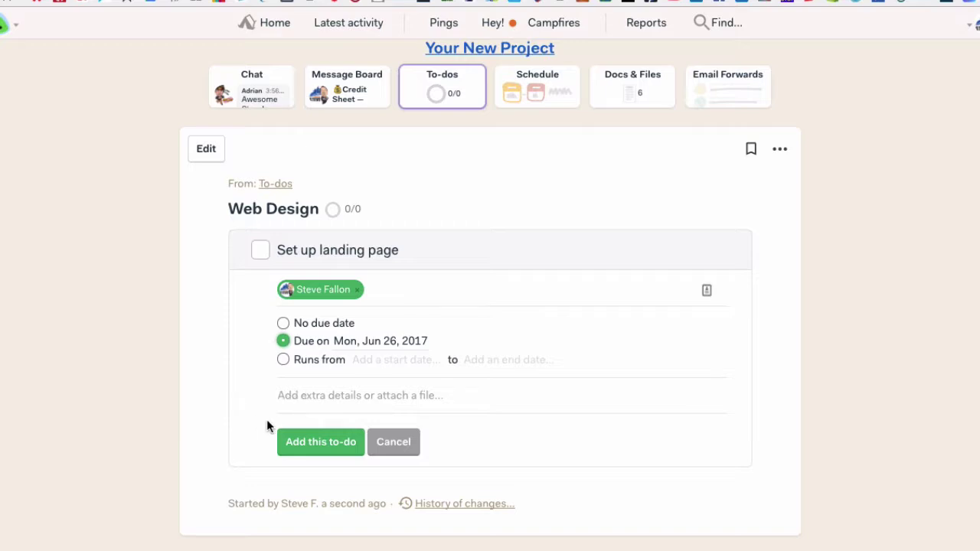
pyautogui.click(365, 395)
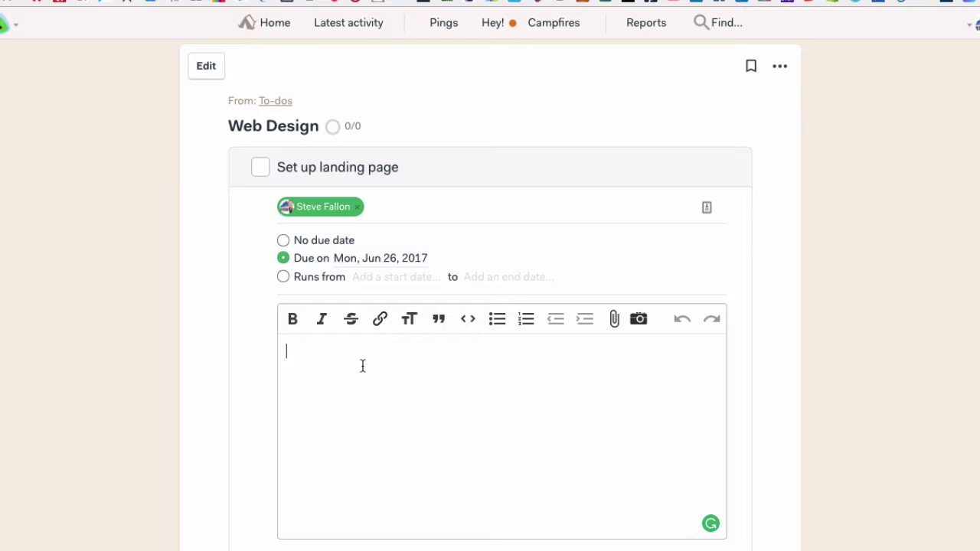
pyautogui.scroll(-3, 363, 367)
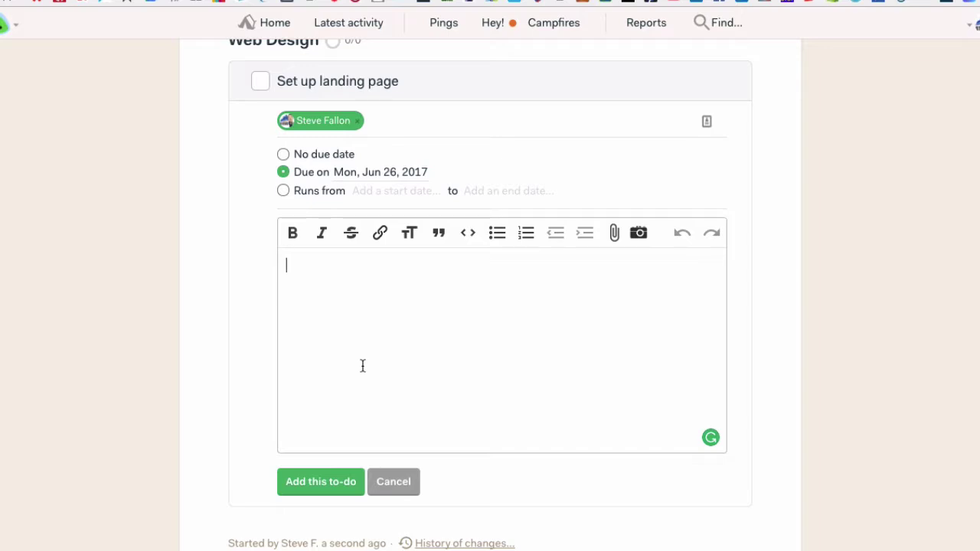
pyautogui.click(351, 484)
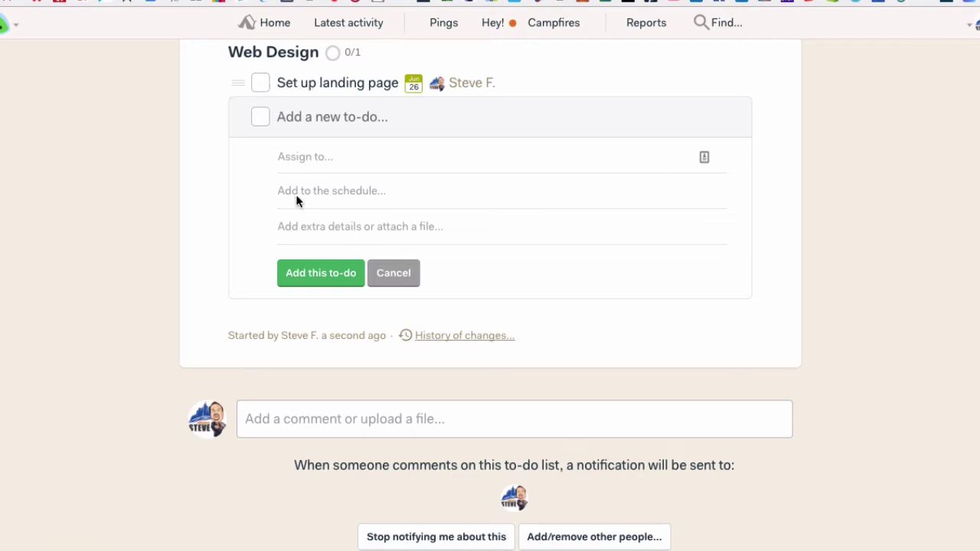
pyautogui.click(396, 277)
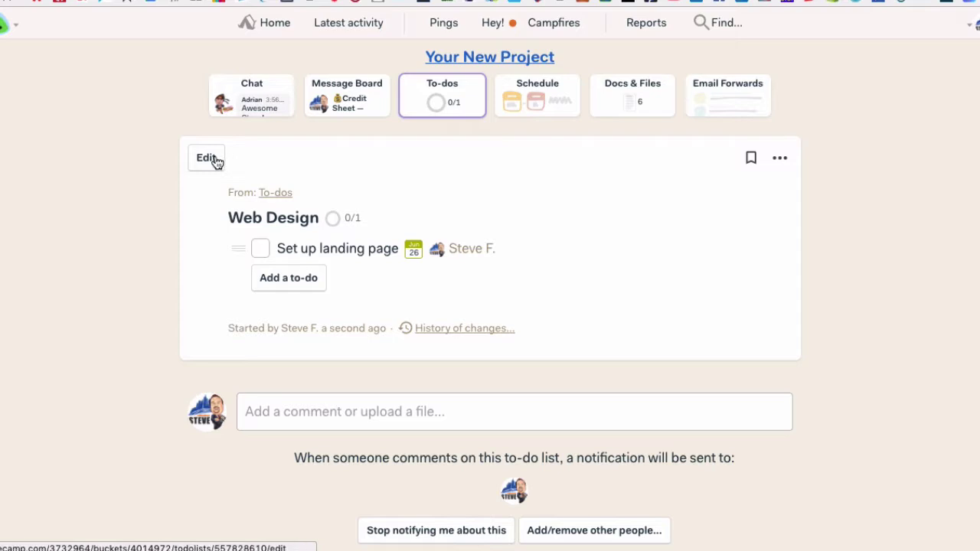
# Make another to-do list in the project, named "Graphics"
pyautogui.click(455, 96)
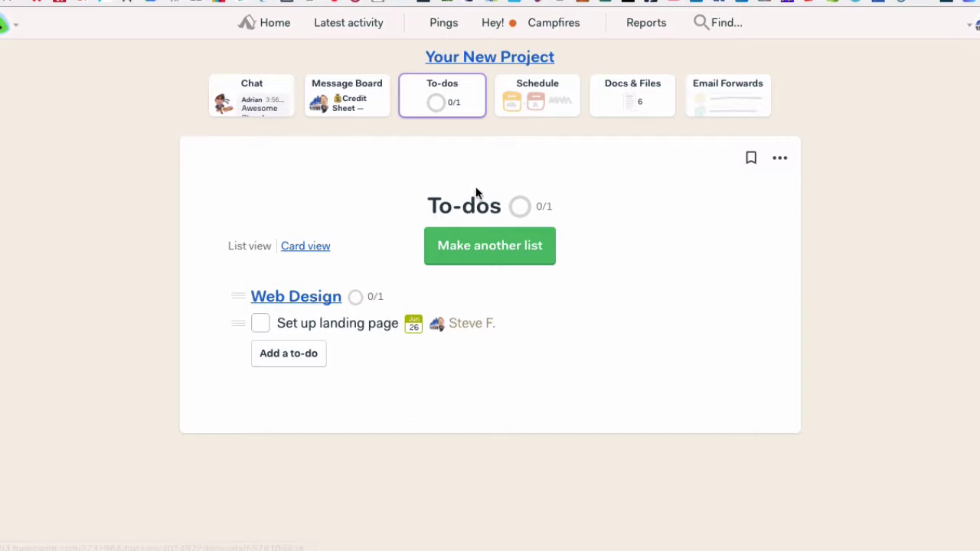
pyautogui.click(475, 246)
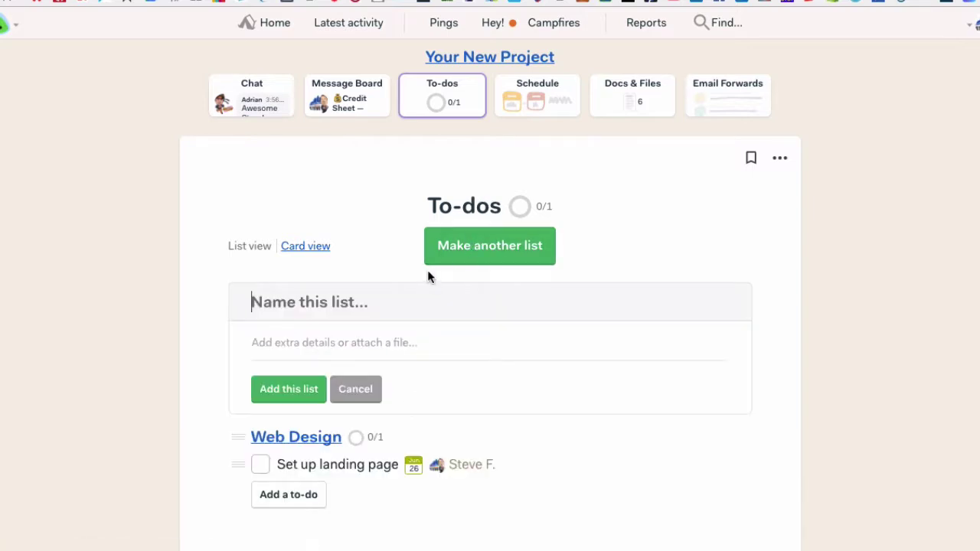
pyautogui.write('Gra')
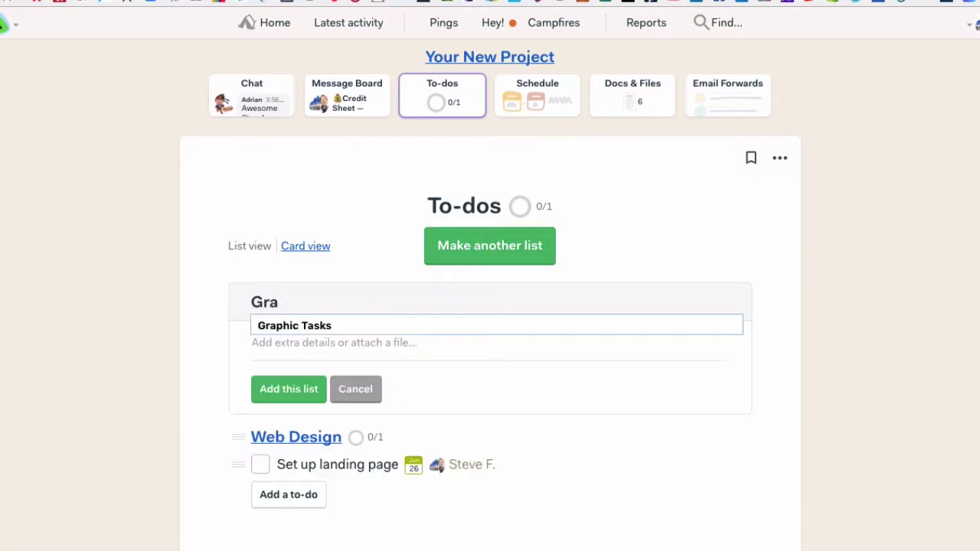
pyautogui.write('phics')
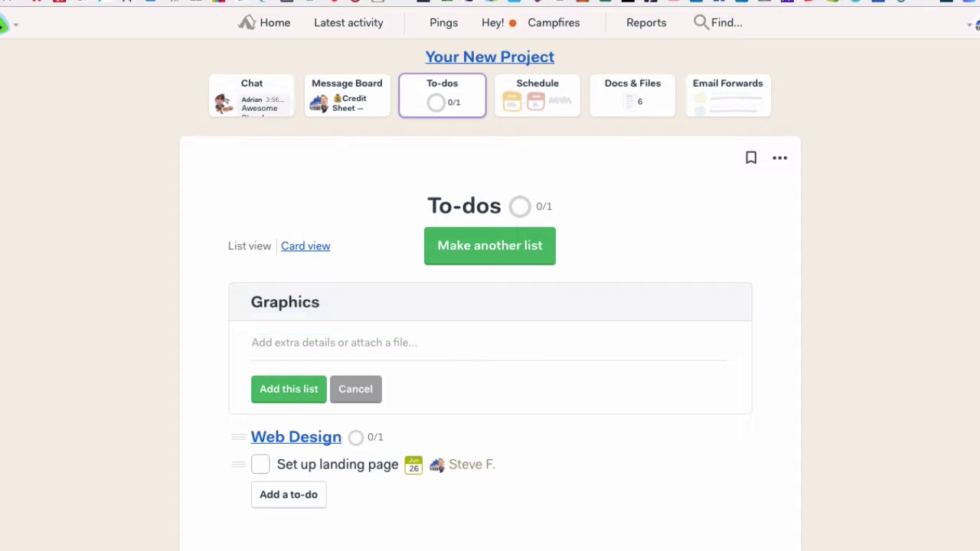
pyautogui.click(290, 391)
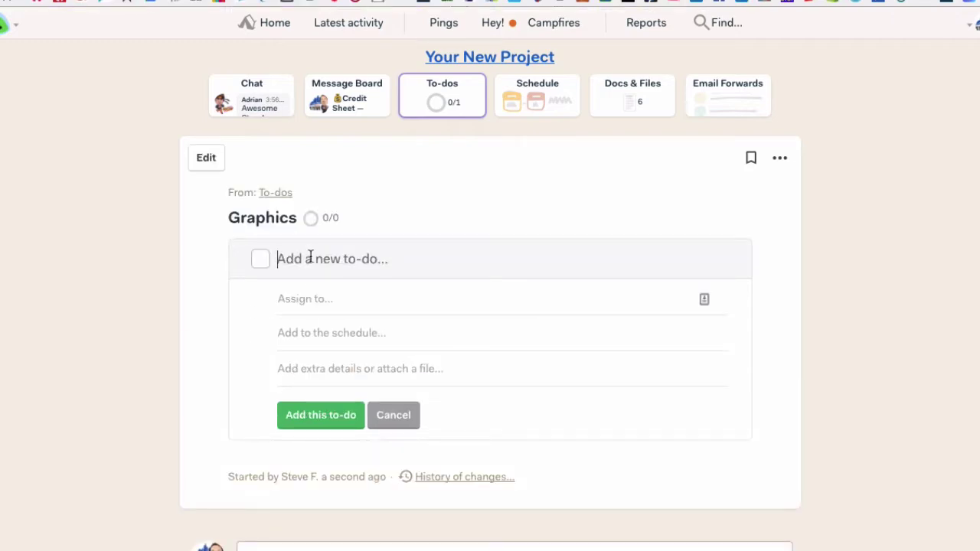
# Enter a new to-do "Edit email sig" in the Graphics list and assign it to the first suggested team member starting with A
pyautogui.write('Edit')
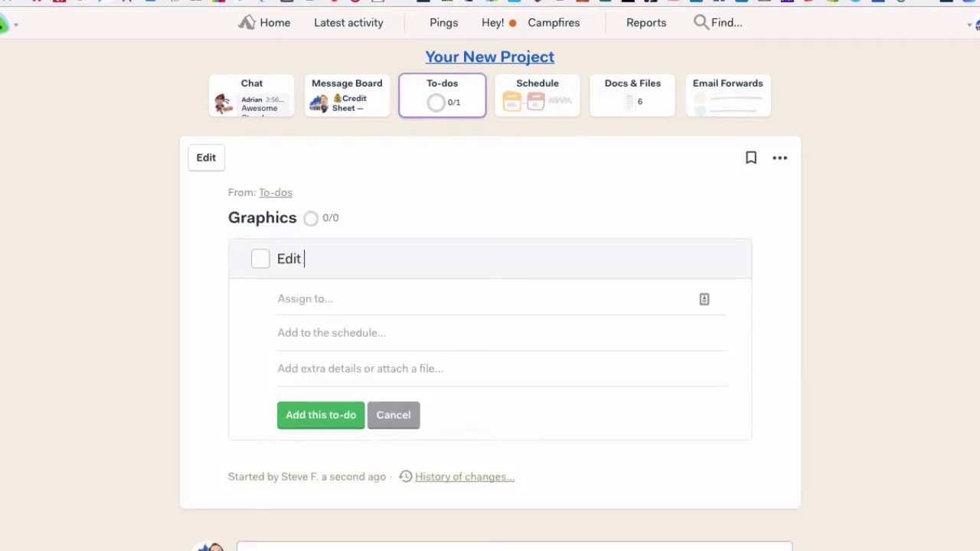
pyautogui.write(' email sig')
pyautogui.click(302, 304)
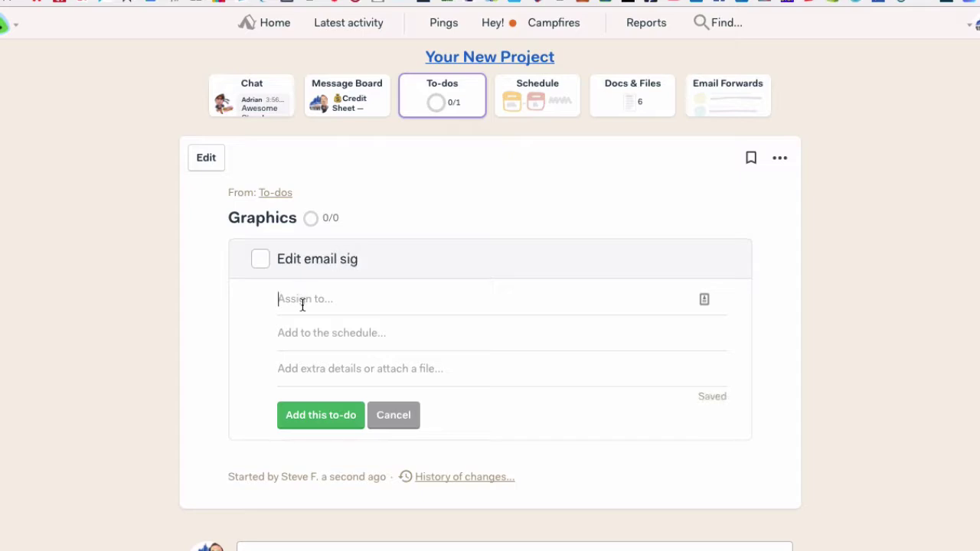
pyautogui.write('a')
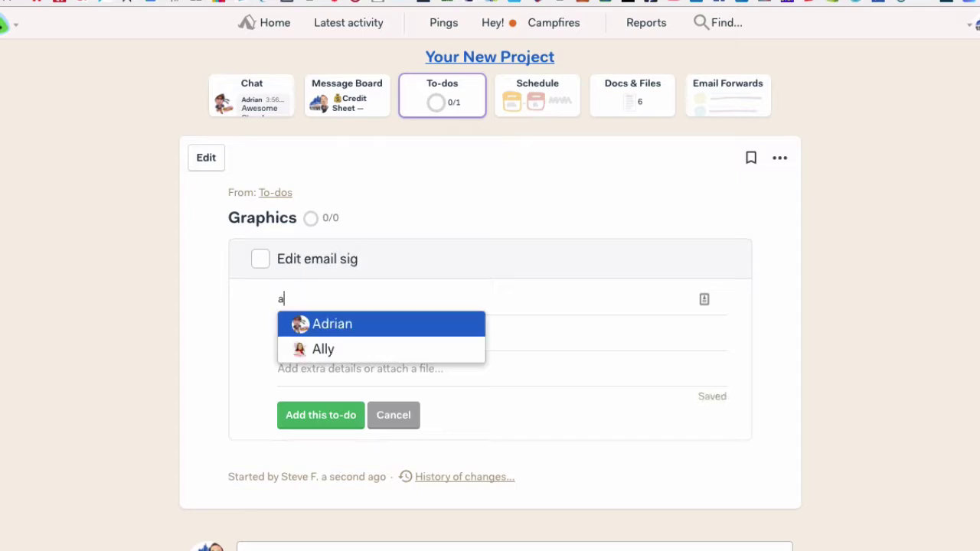
pyautogui.click(344, 324)
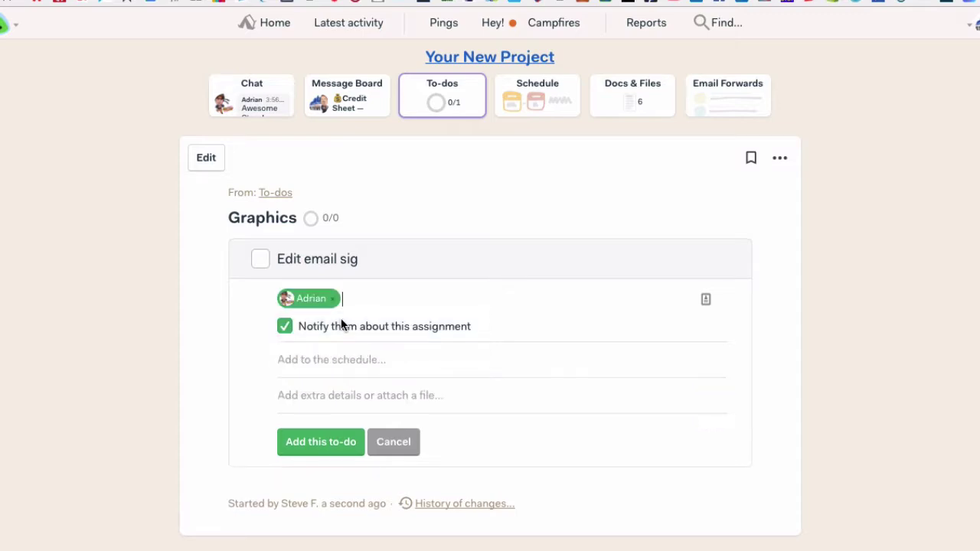
# Set the email signature to-do's due date to Mon, Jun 19, 2017 and add it to the Graphics list
pyautogui.click(336, 365)
pyautogui.click(285, 381)
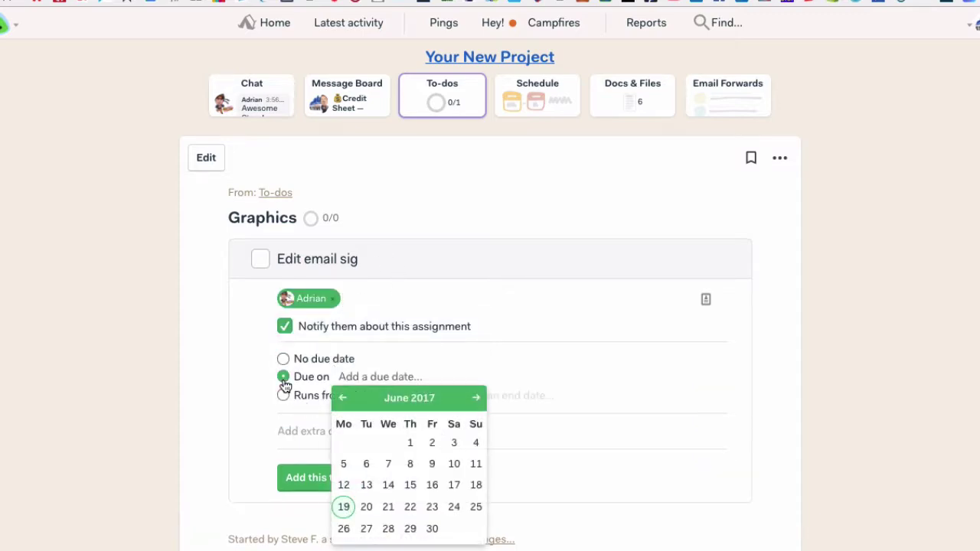
pyautogui.click(344, 506)
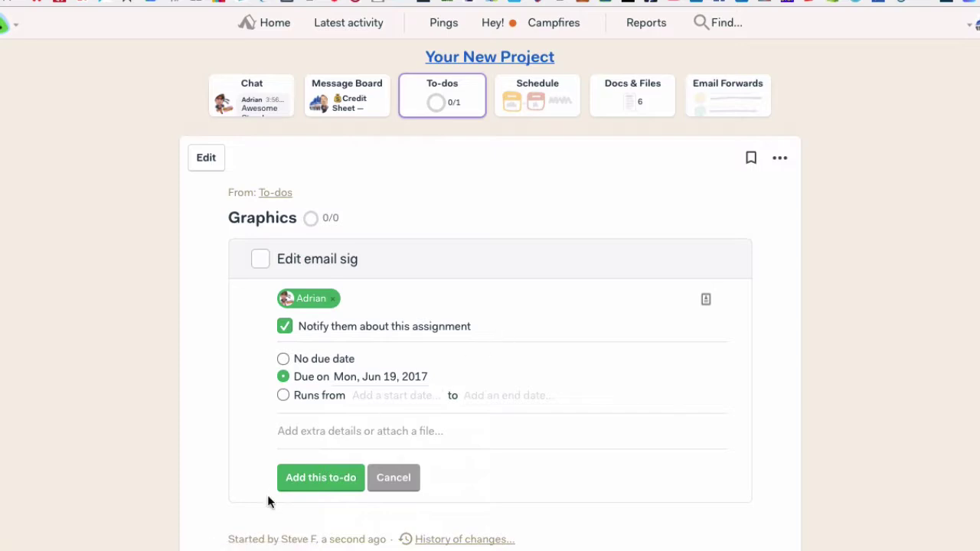
pyautogui.click(309, 481)
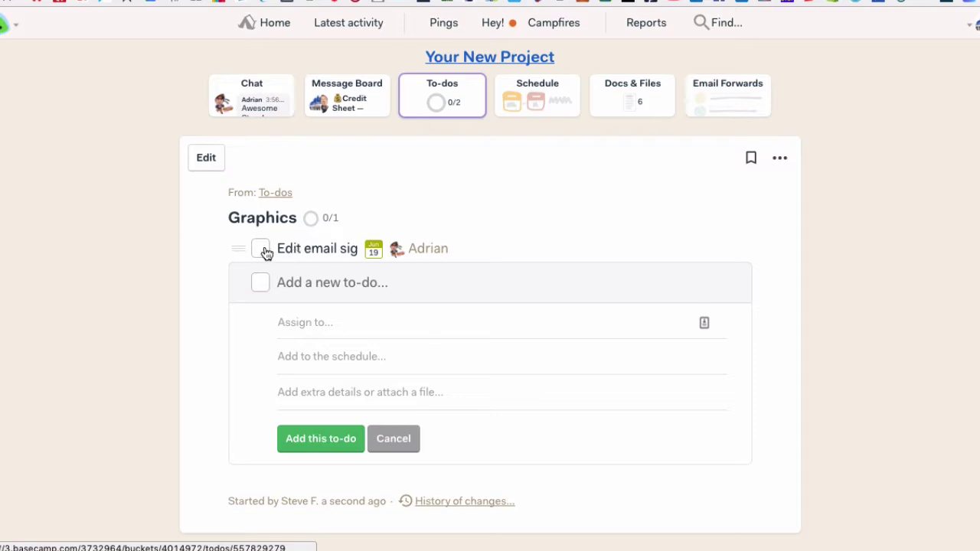
# Return to the overview of all to-do lists and mark "Edit email sig" and "Set up landing page" as completed
pyautogui.click(274, 195)
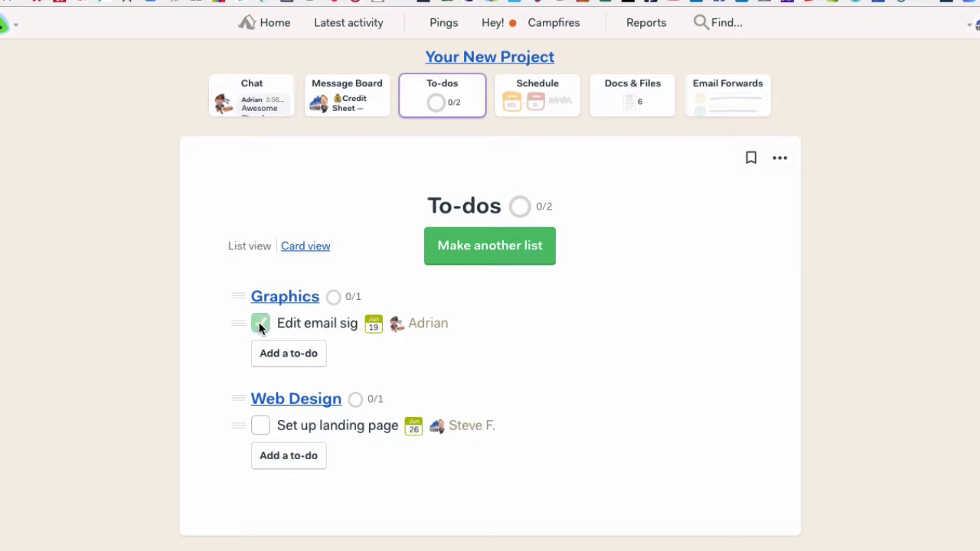
pyautogui.click(259, 324)
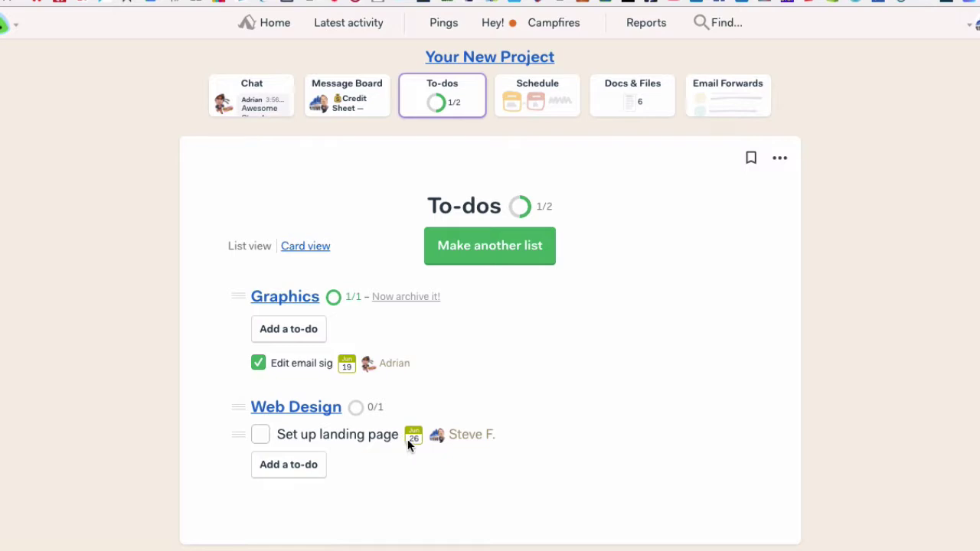
pyautogui.click(265, 441)
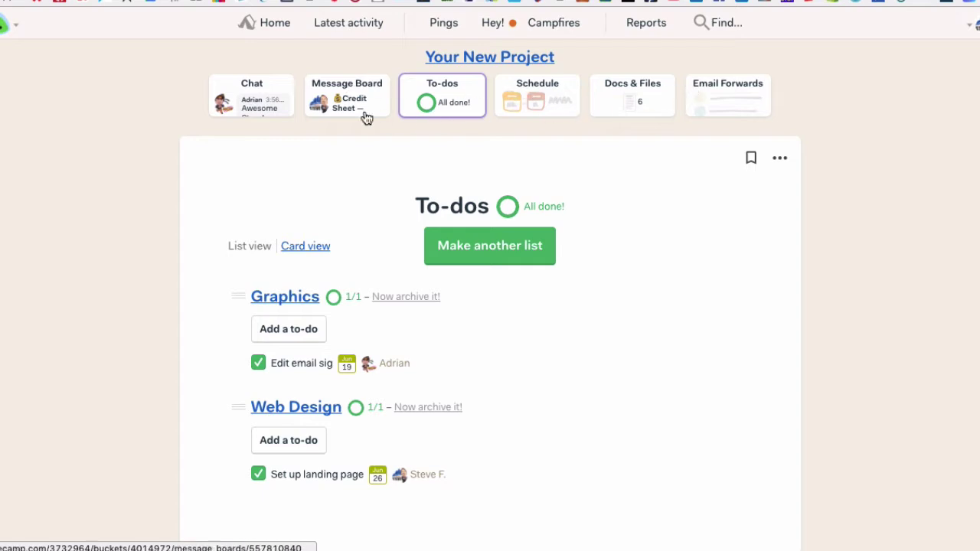
# Open the project's Schedule and mark the June 19 to-do "Edit email sig" as not completed
pyautogui.click(546, 103)
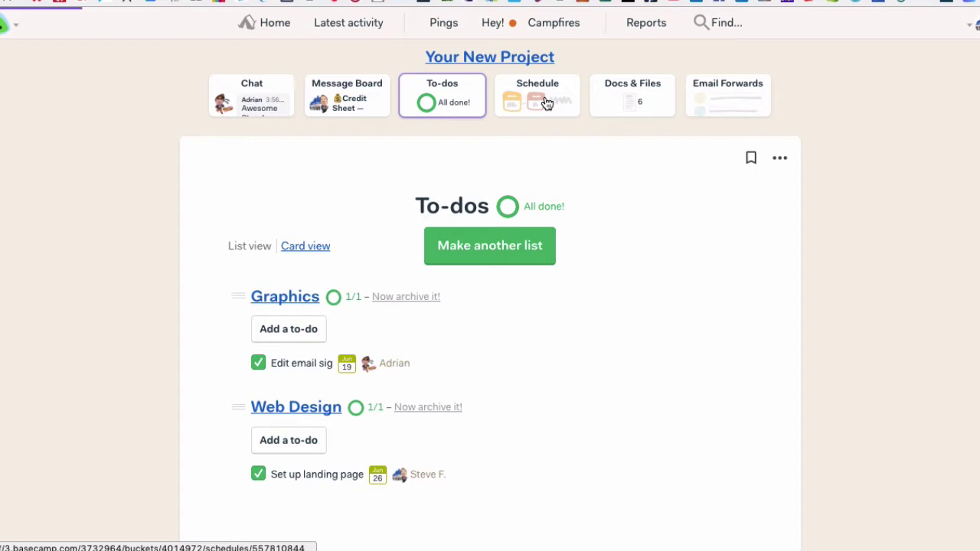
pyautogui.scroll(-3, 393, 293)
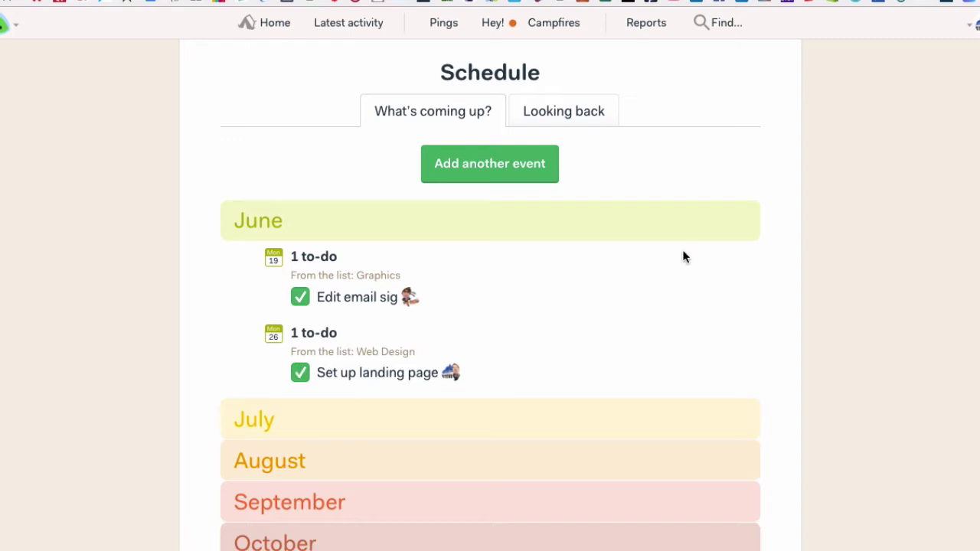
pyautogui.click(299, 298)
pyautogui.scroll(3, 502, 102)
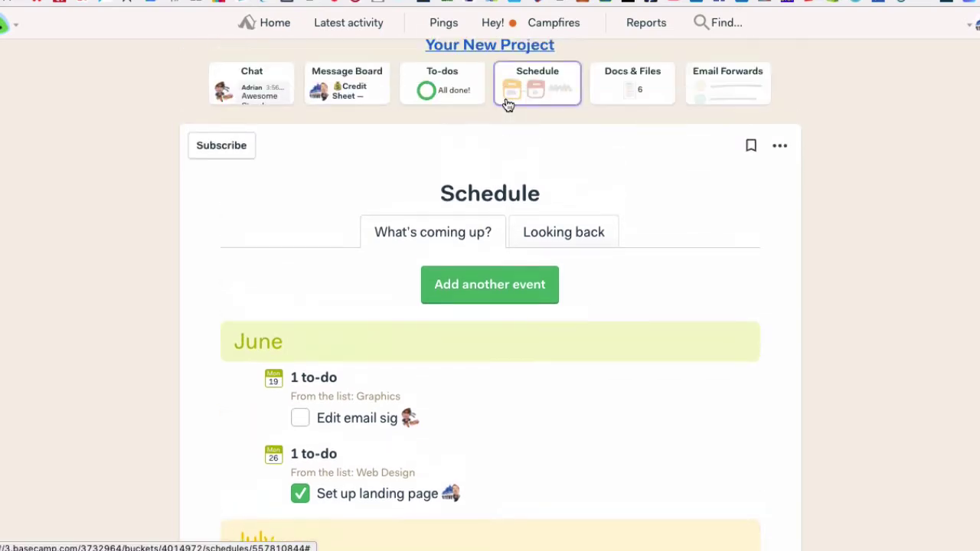
# Open the Graphics list from the project's to-dos, view its history of changes, and return to the list
pyautogui.click(445, 94)
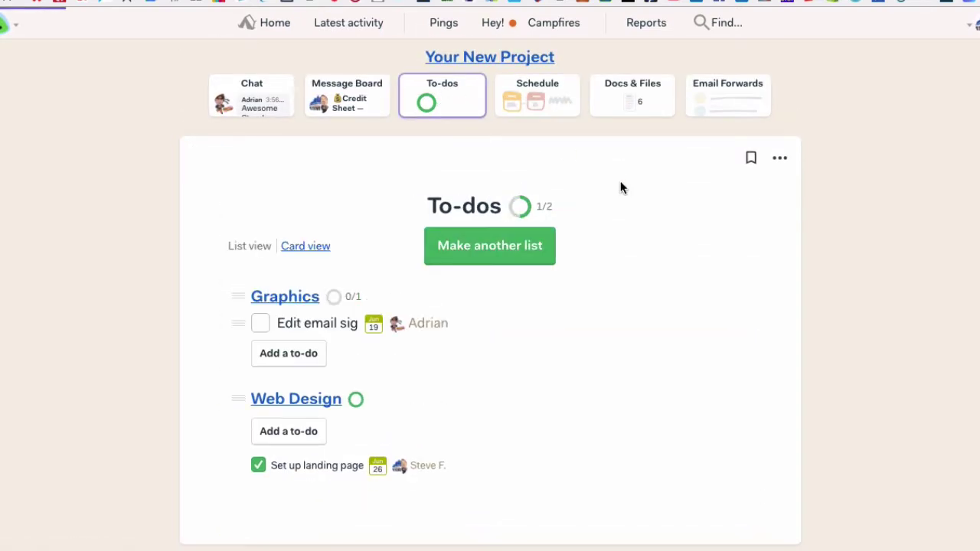
pyautogui.click(303, 304)
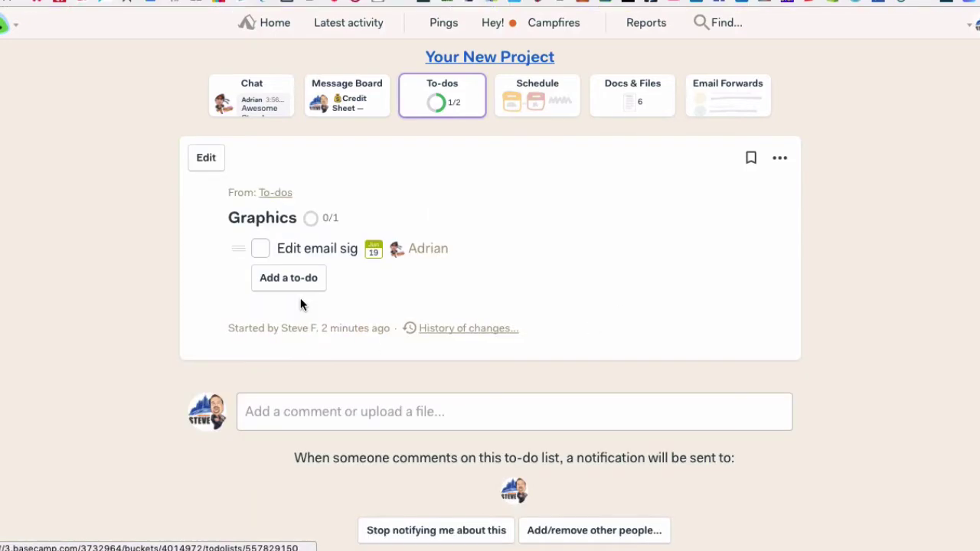
pyautogui.scroll(-1, 551, 286)
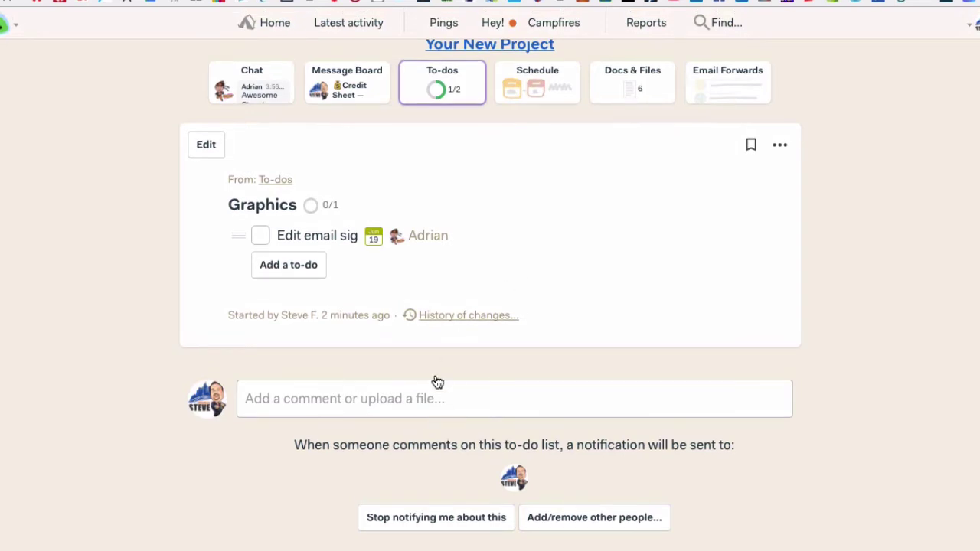
pyautogui.click(460, 316)
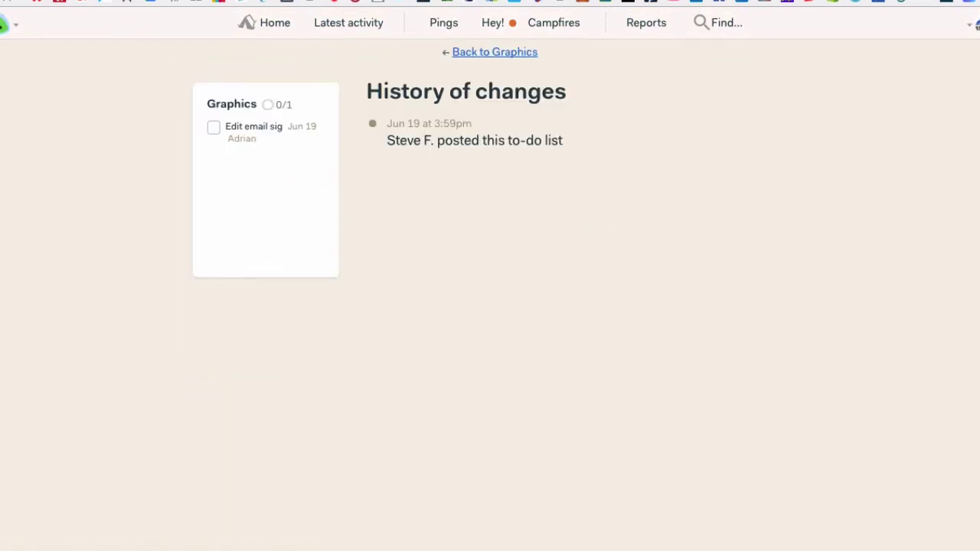
pyautogui.click(2, 2)
pyautogui.scroll(-1, 330, 314)
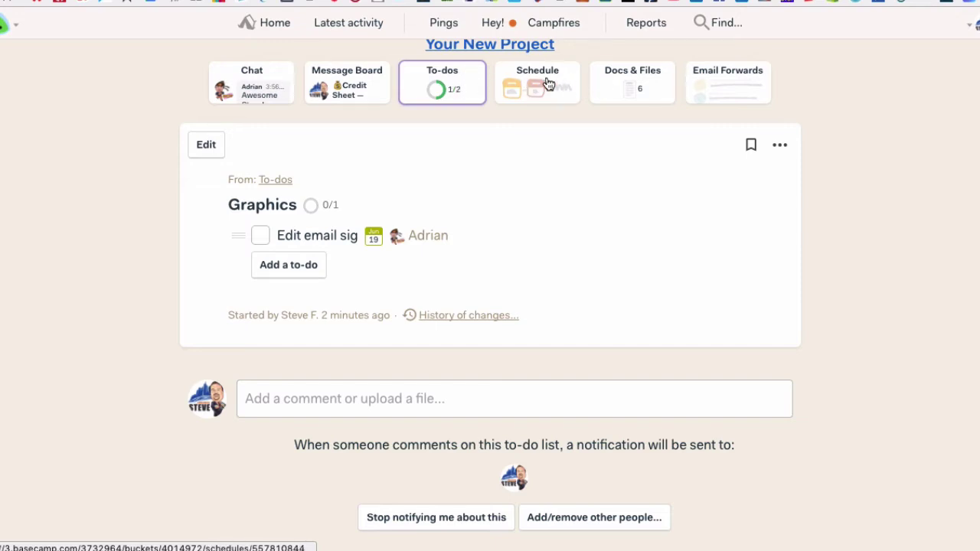
# Open the project's Docs & Files section and look over the stored documents
pyautogui.click(622, 87)
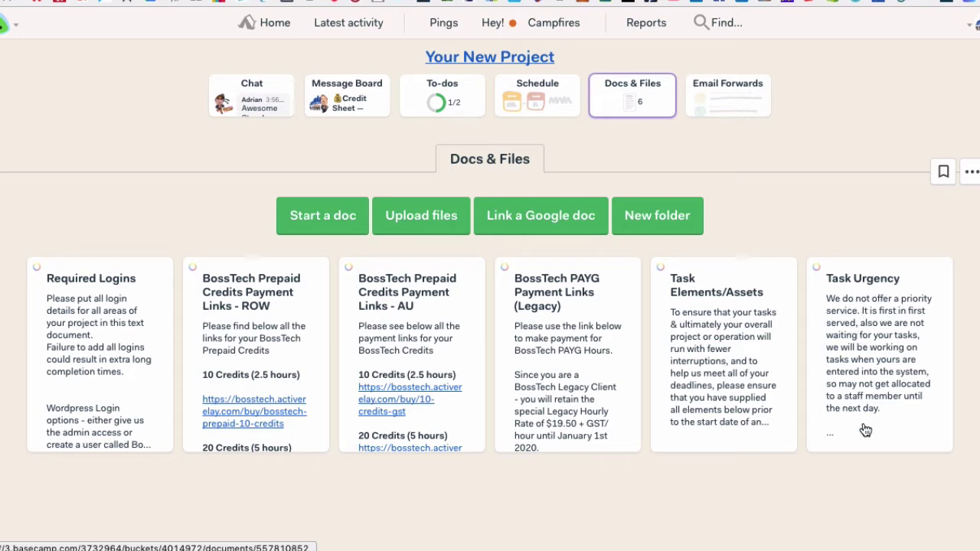
pyautogui.scroll(-1, 264, 314)
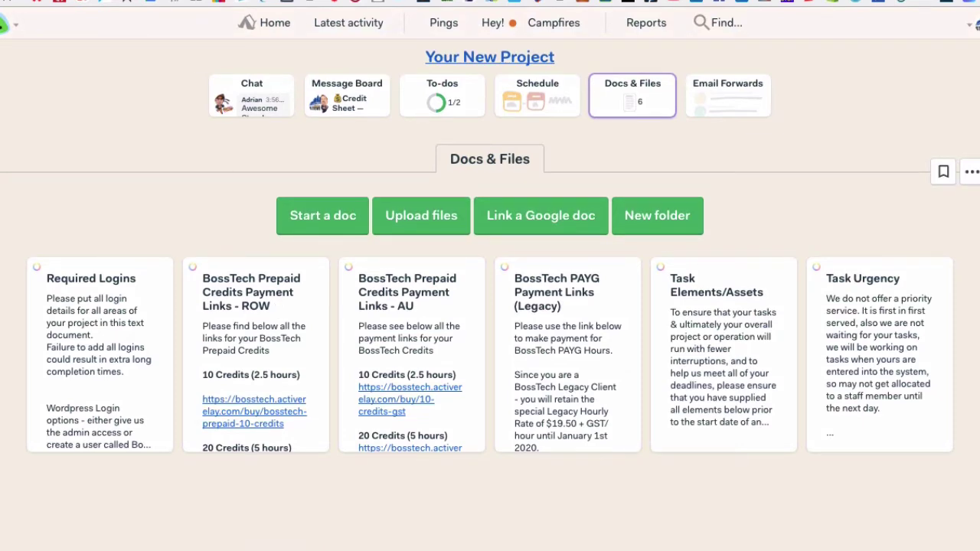
# Switch to the BossTech website, examine the pre-paid credit bundles and prices, and open the 40-credit purchase link for Australian clients
pyautogui.hotkey('ctrl', 'Tab')
pyautogui.scroll(-3, 424, 235)
pyautogui.scroll(3, 424, 235)
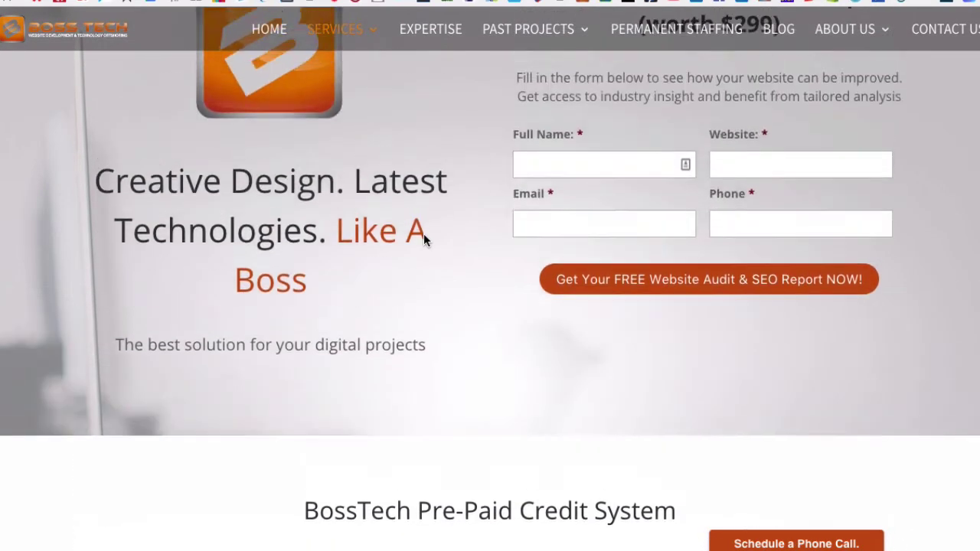
pyautogui.scroll(-2, 423, 233)
pyautogui.scroll(-10, 424, 235)
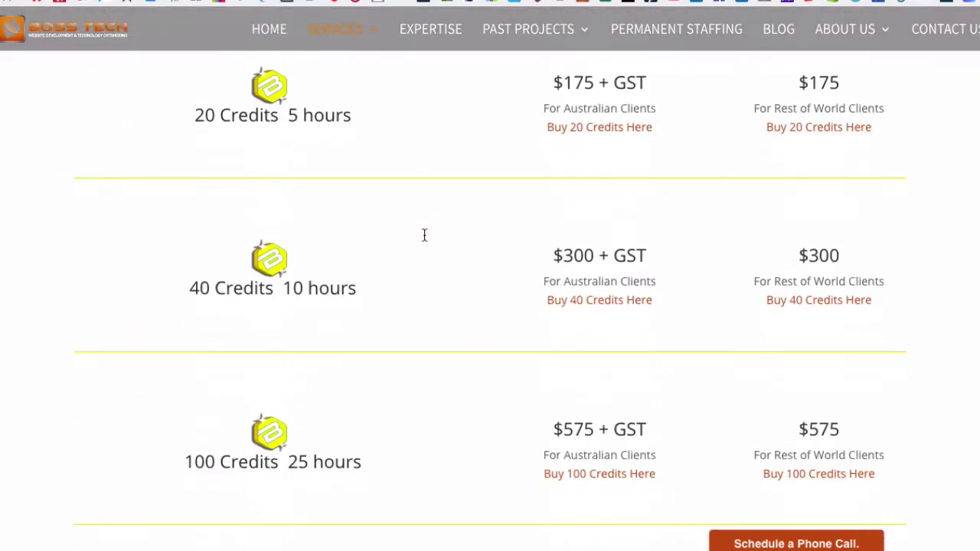
pyautogui.scroll(3, 424, 235)
pyautogui.scroll(4, 424, 235)
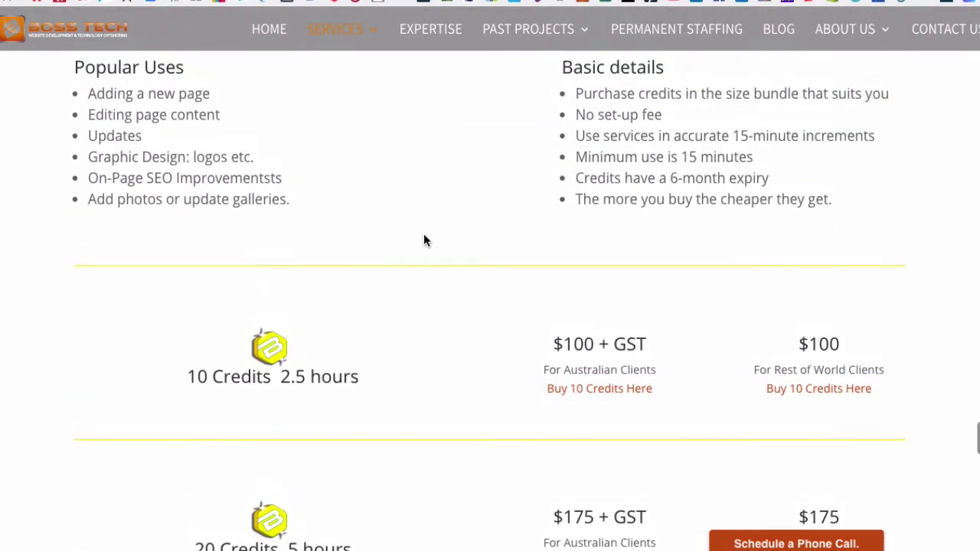
pyautogui.scroll(-1, 425, 235)
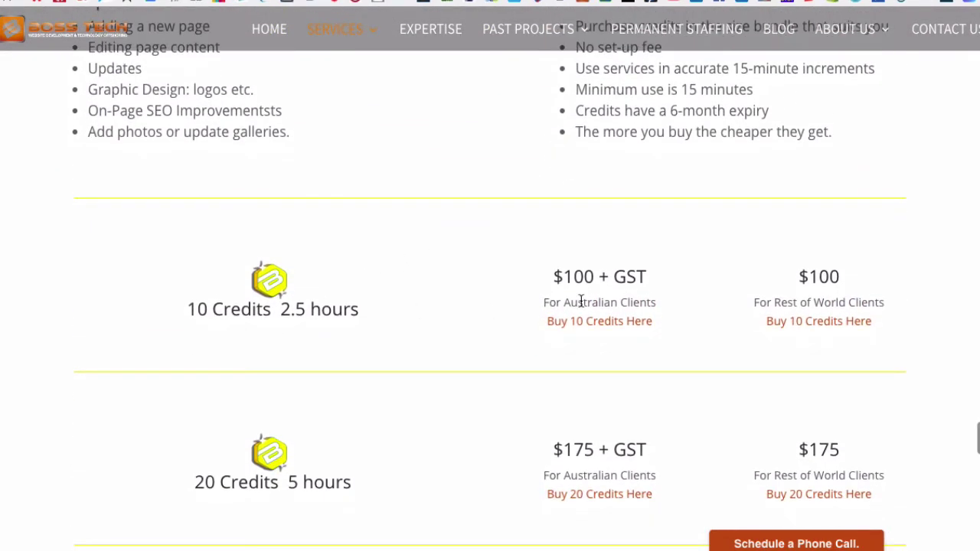
pyautogui.scroll(-5, 512, 314)
pyautogui.scroll(-1, 530, 278)
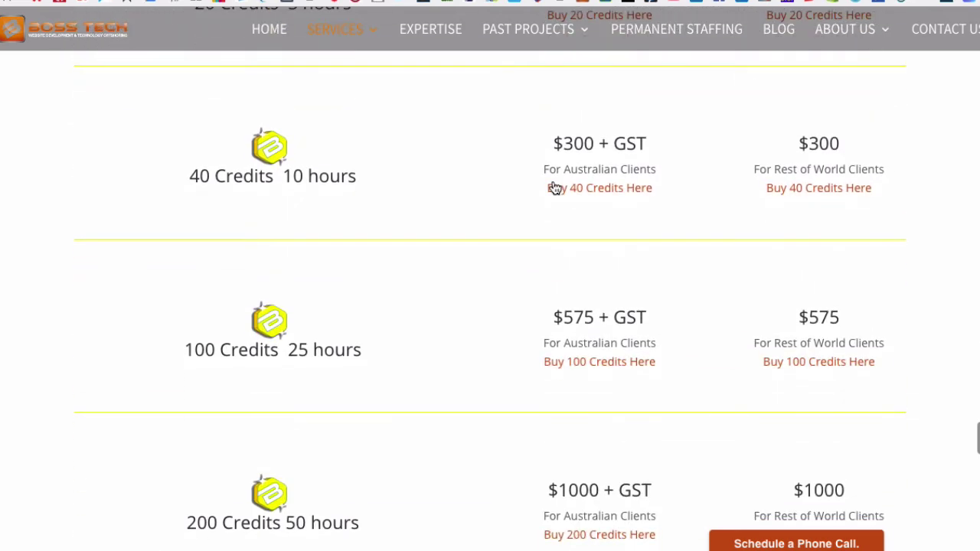
pyautogui.click(605, 195)
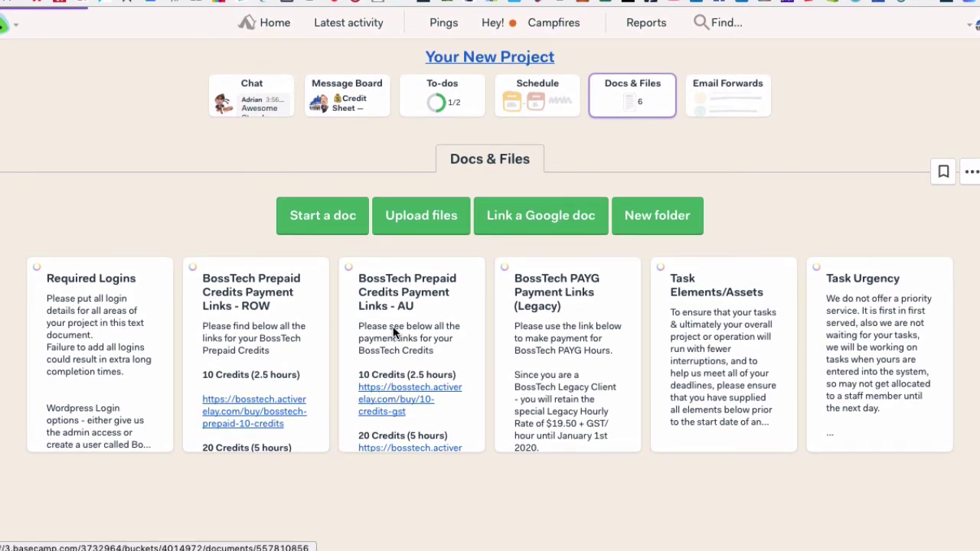
# Back in Basecamp, read the "BossTech Prepaid Credits Payment Links - AU" document and return to Docs & Files
pyautogui.scroll(-3, 393, 328)
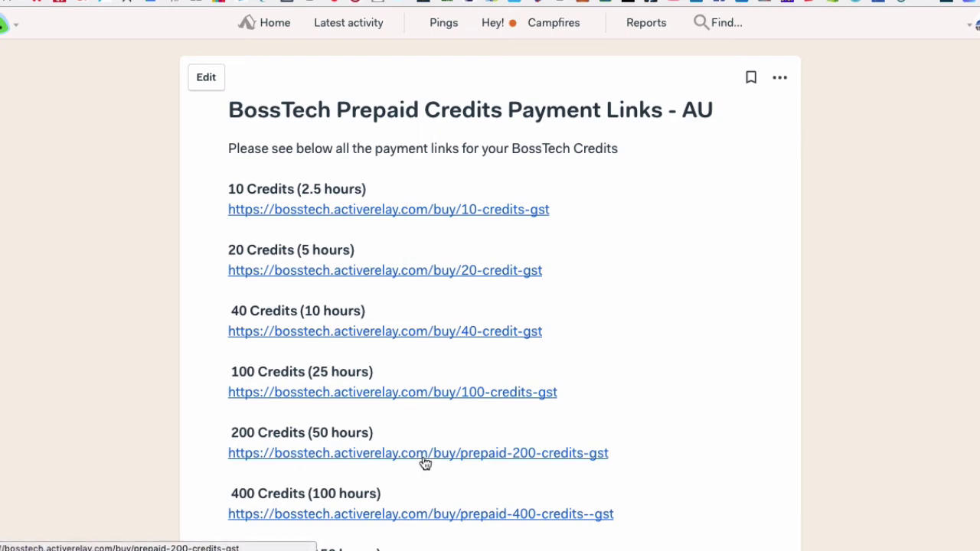
pyautogui.scroll(3, 387, 330)
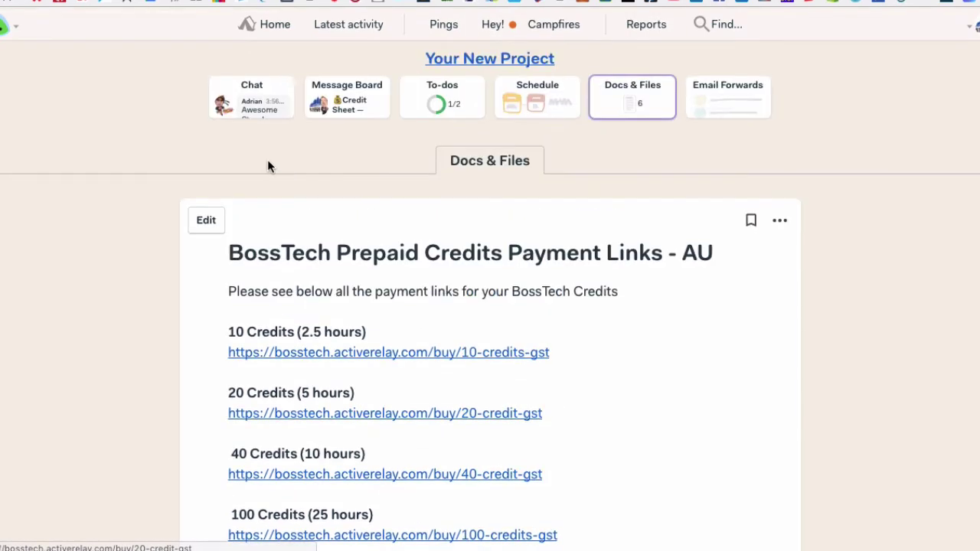
pyautogui.click(626, 93)
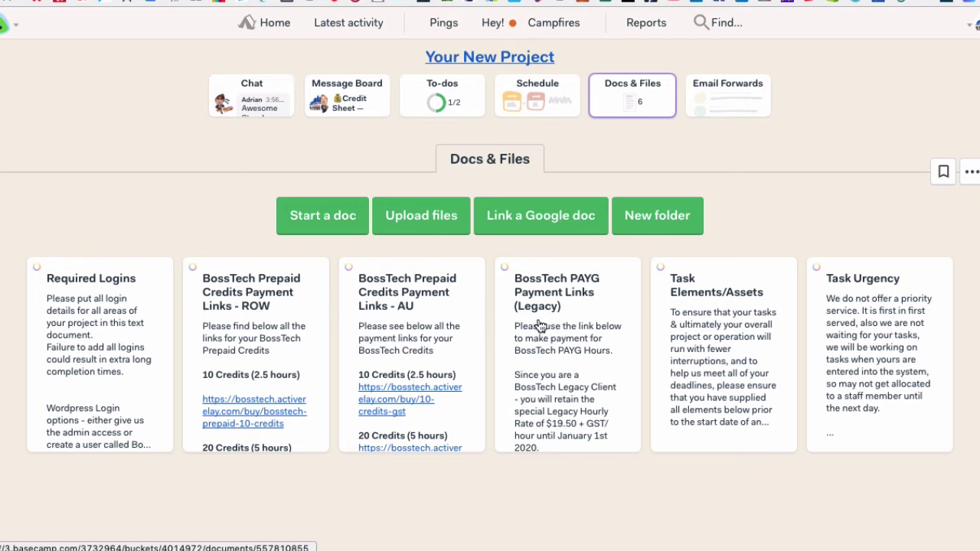
# Open the project's Email Forwards section and read the instructions for forwarding an email to the project
pyautogui.click(727, 90)
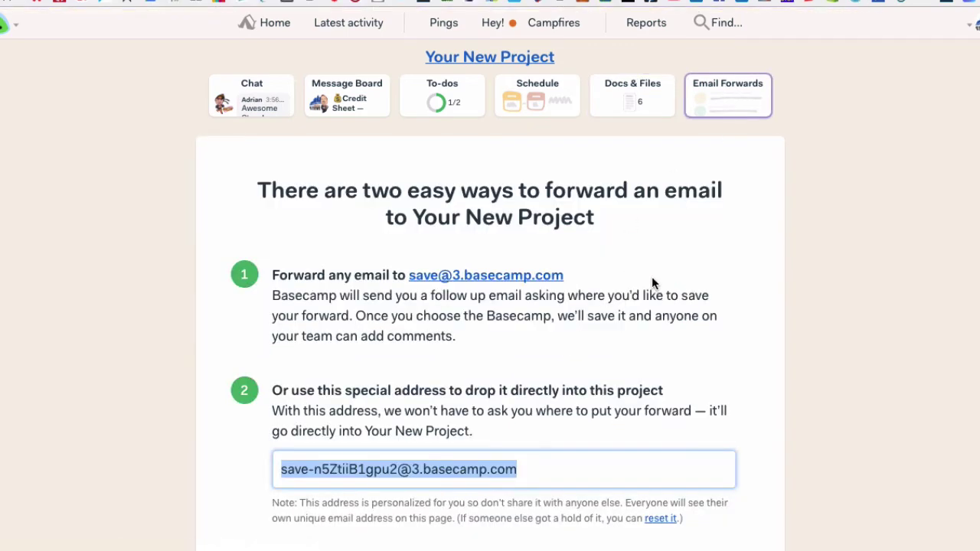
pyautogui.scroll(-3, 650, 283)
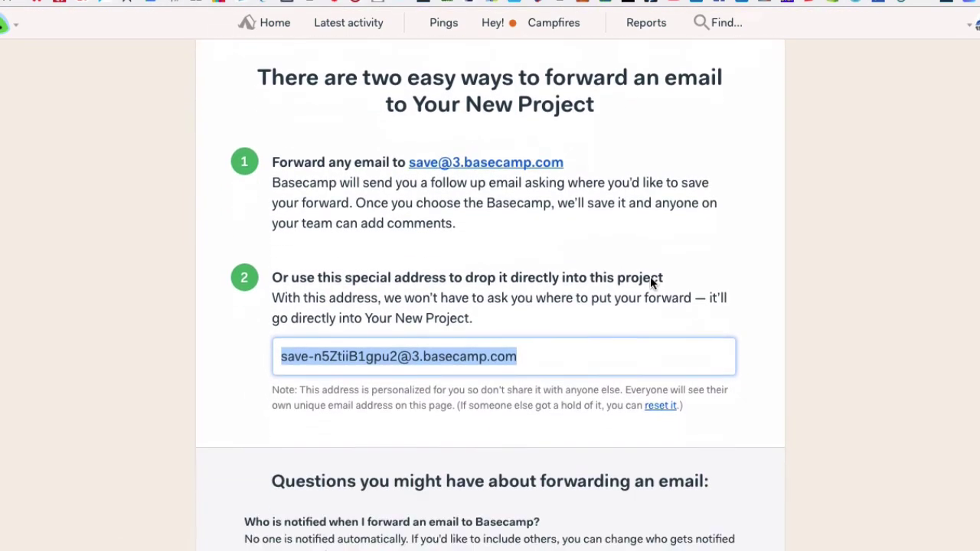